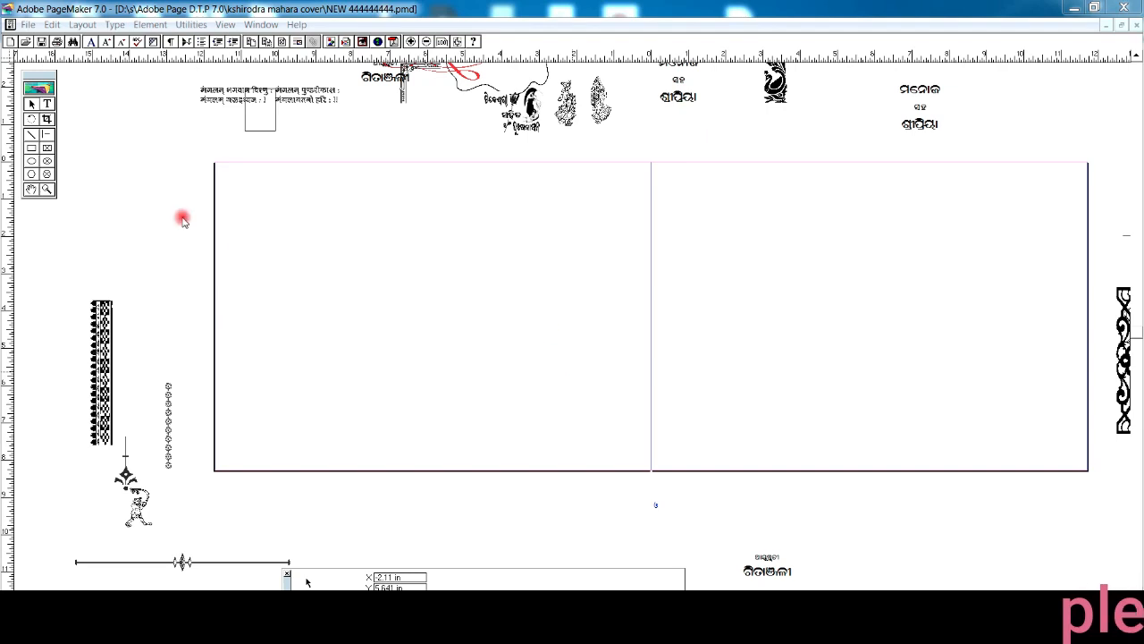
# Draw a rectangle about 8.5 in wide and 3.4 in high on the left page
pyautogui.click(49, 190)
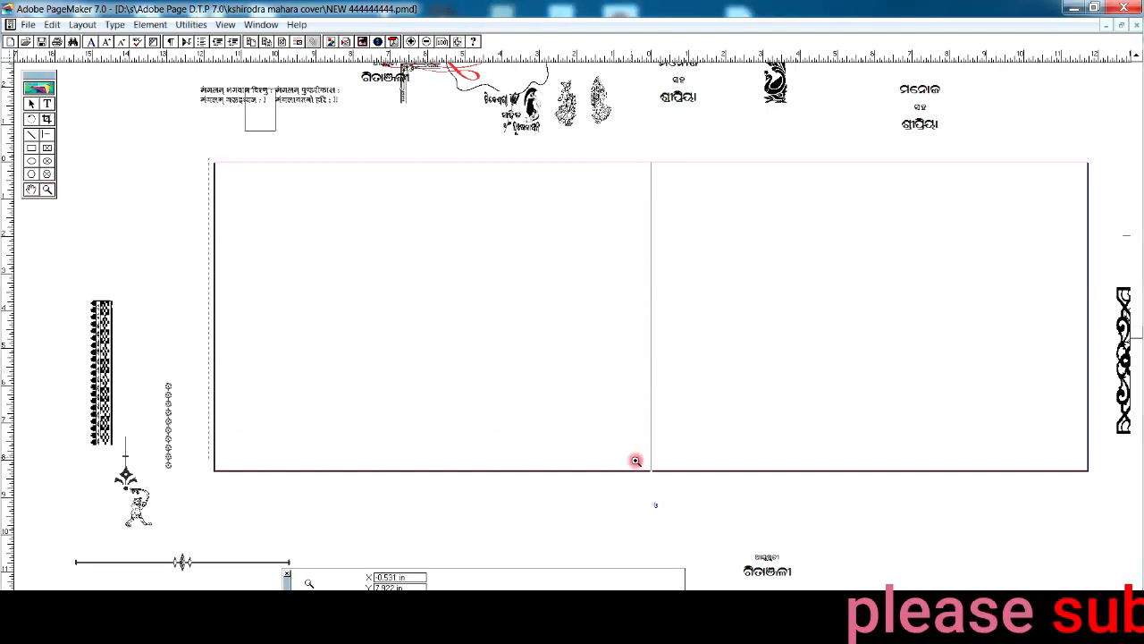
pyautogui.click(656, 478)
pyautogui.click(31, 149)
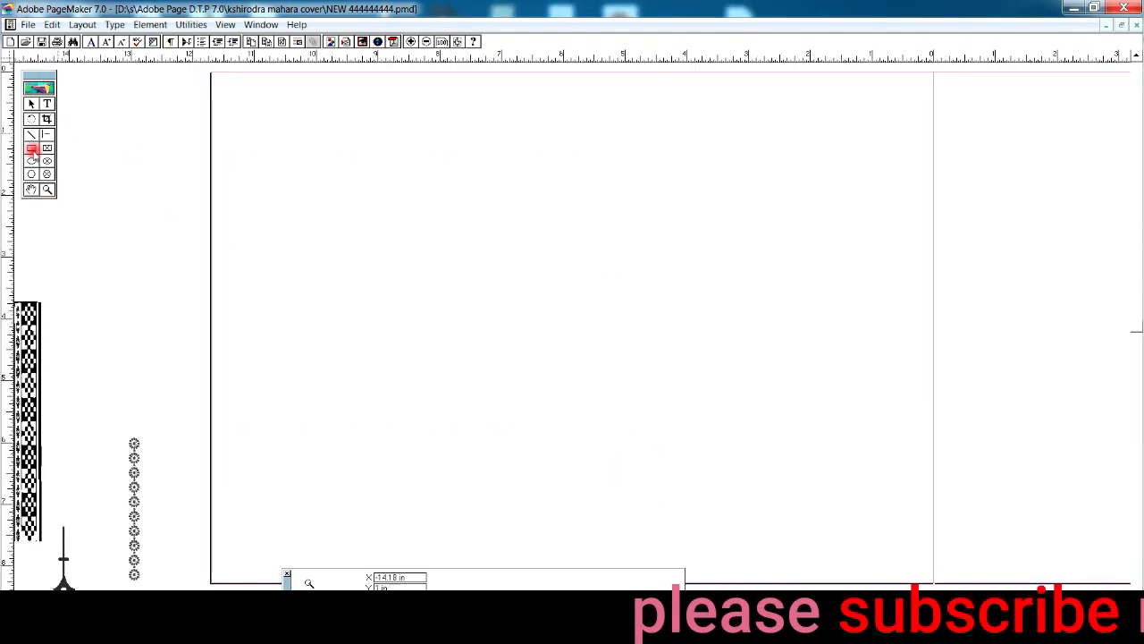
pyautogui.moveTo(250, 132); pyautogui.dragTo(775, 339)
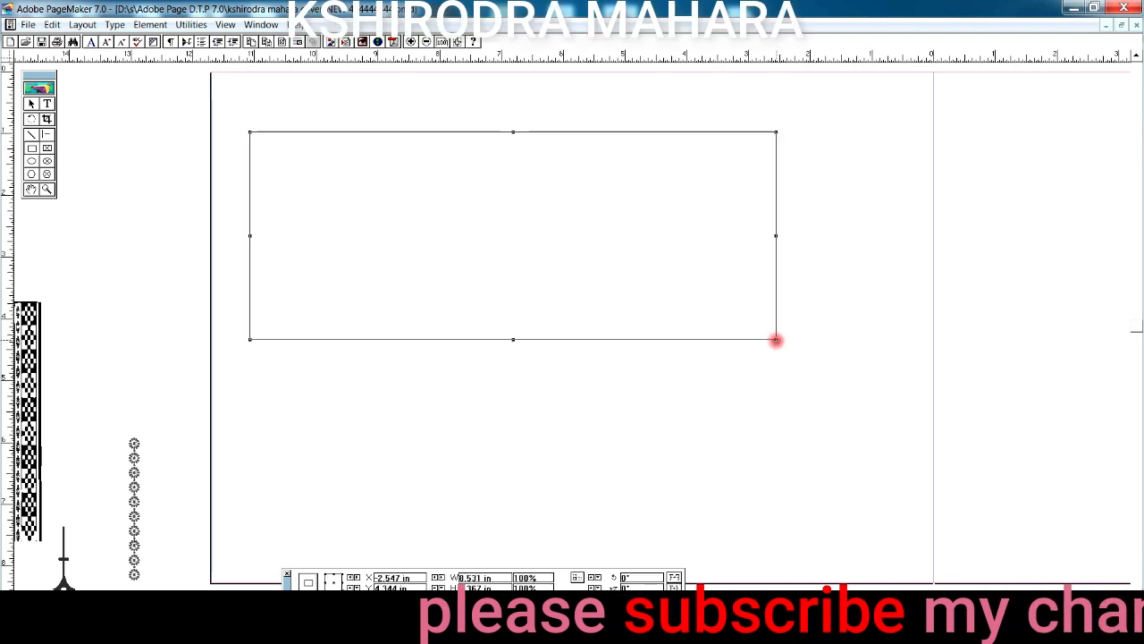
# Set the rectangle to 9 in wide by 4 in high and move it up against the page's top margin
pyautogui.doubleClick(483, 579)
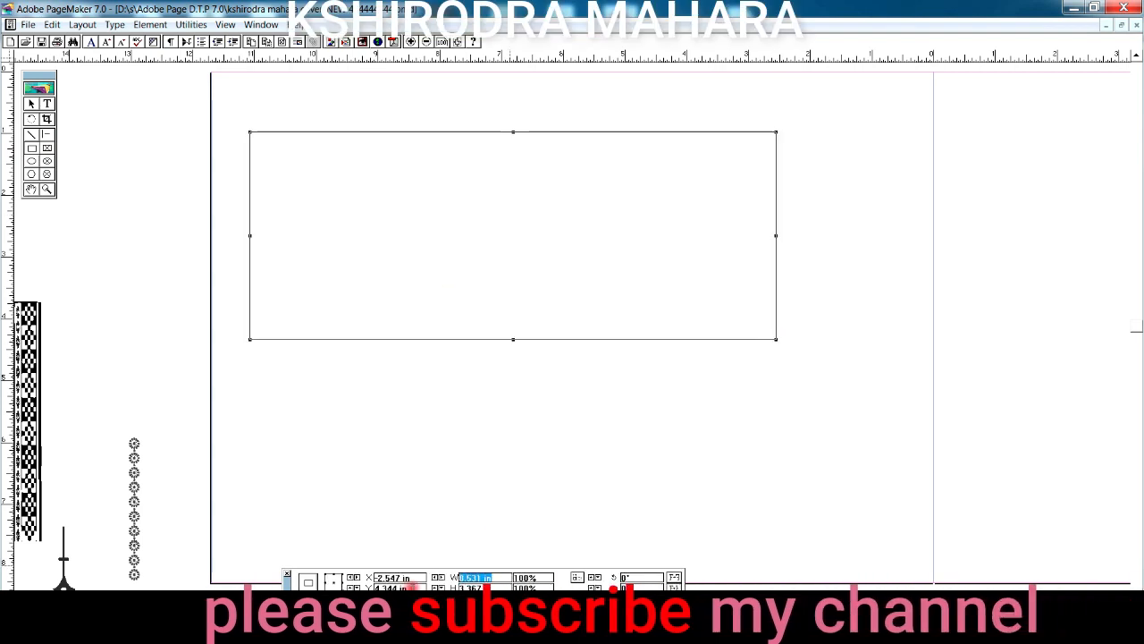
pyautogui.write('9')
pyautogui.doubleClick(501, 587)
pyautogui.write('4')
pyautogui.press('Return')
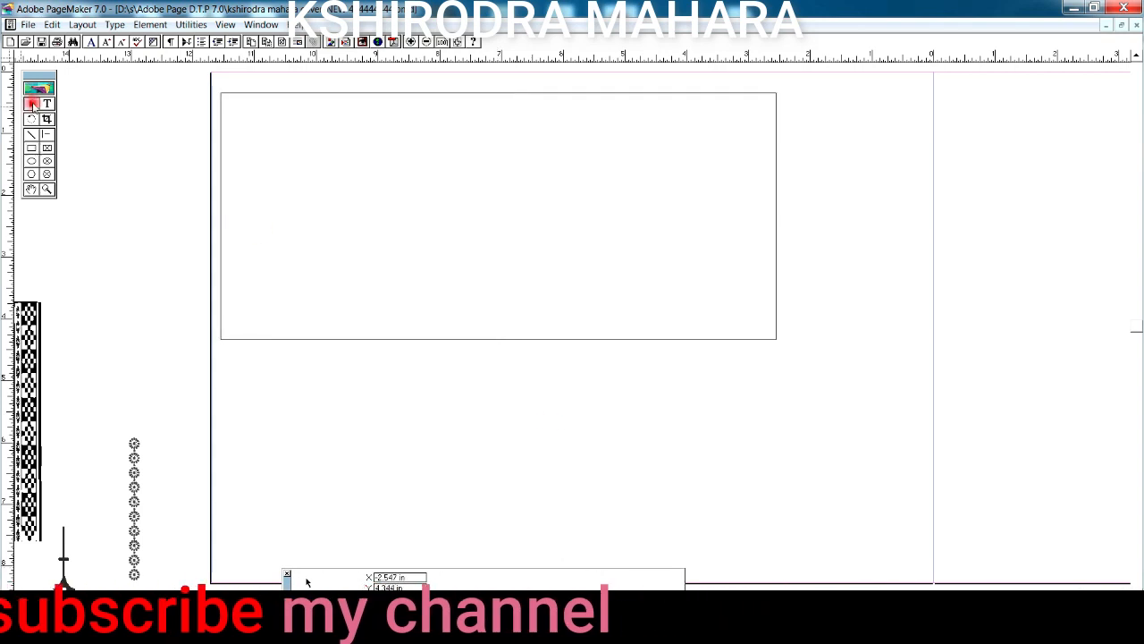
pyautogui.moveTo(420, 93); pyautogui.dragTo(475, 74)
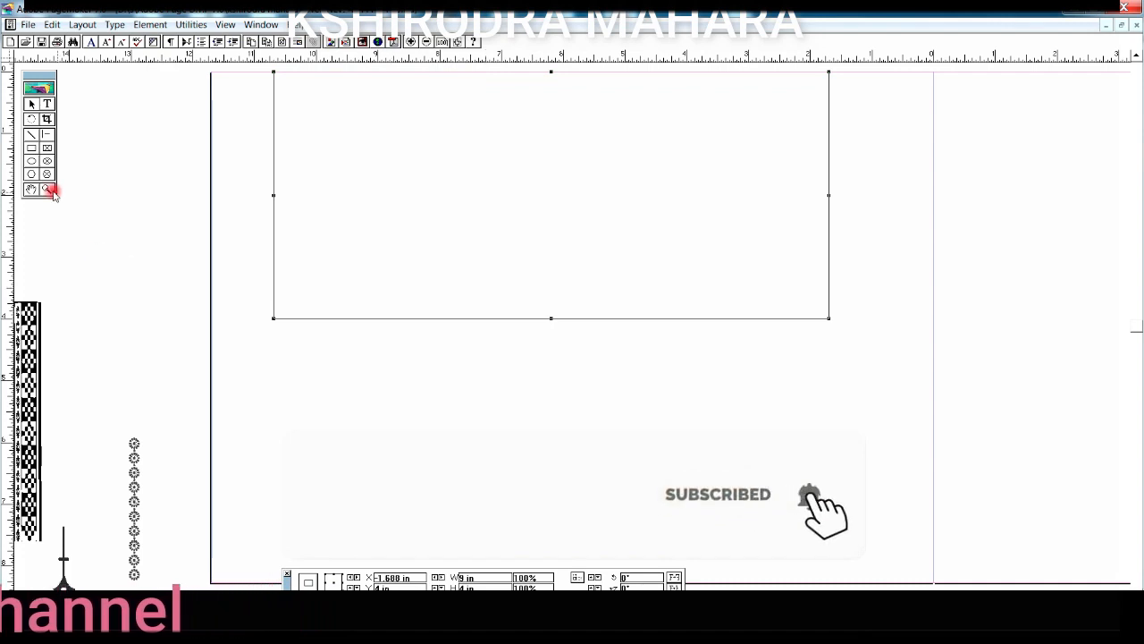
# Add the floral corner ornament and align it exactly with the rectangle's lower-left corner
pyautogui.moveTo(240, 66); pyautogui.dragTo(705, 347)
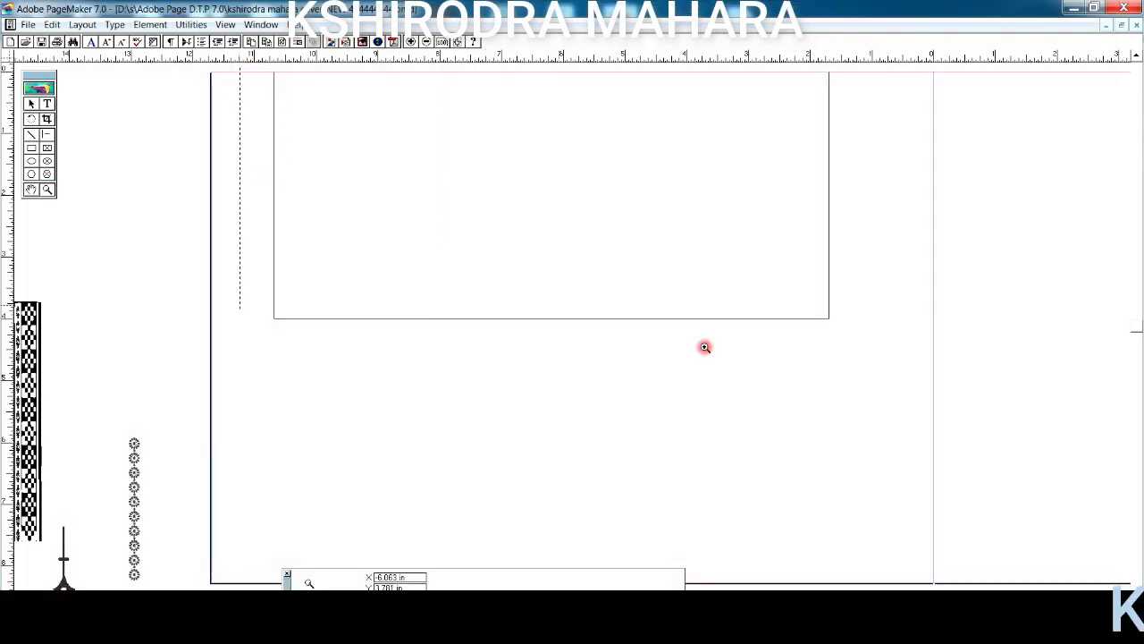
pyautogui.moveTo(844, 342); pyautogui.dragTo(848, 344)
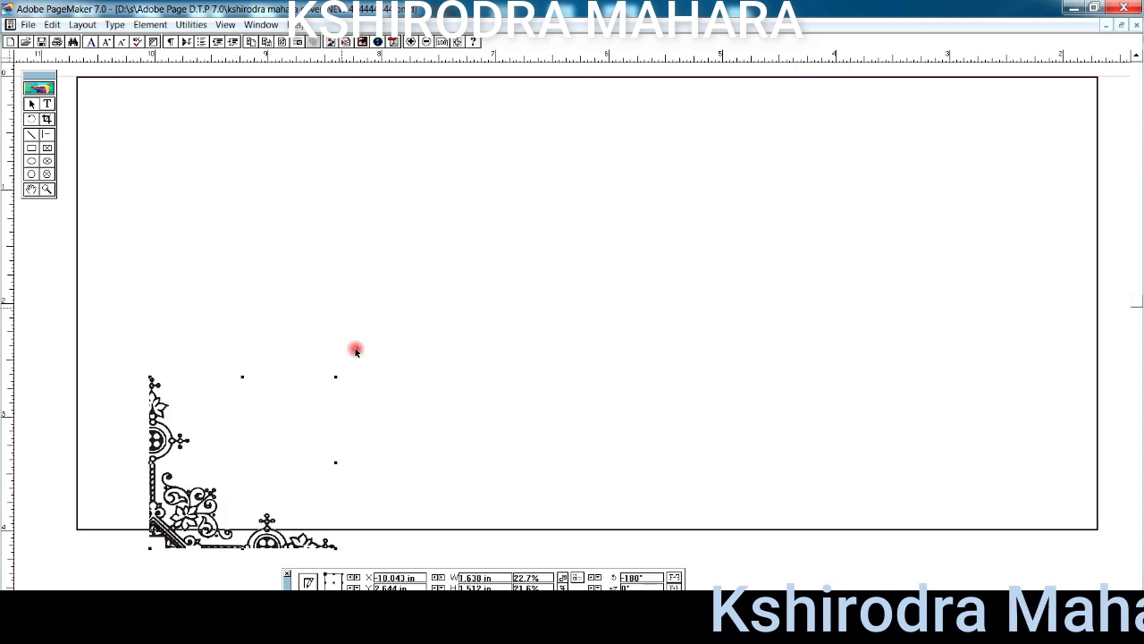
pyautogui.moveTo(112, 474); pyautogui.dragTo(115, 474)
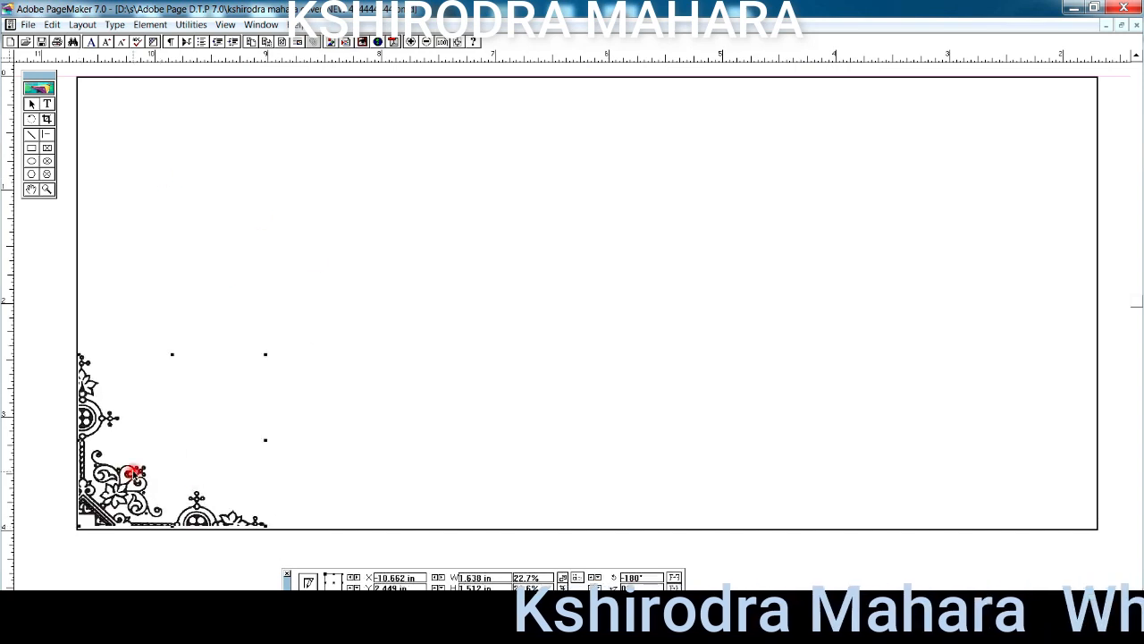
pyautogui.press('Left')
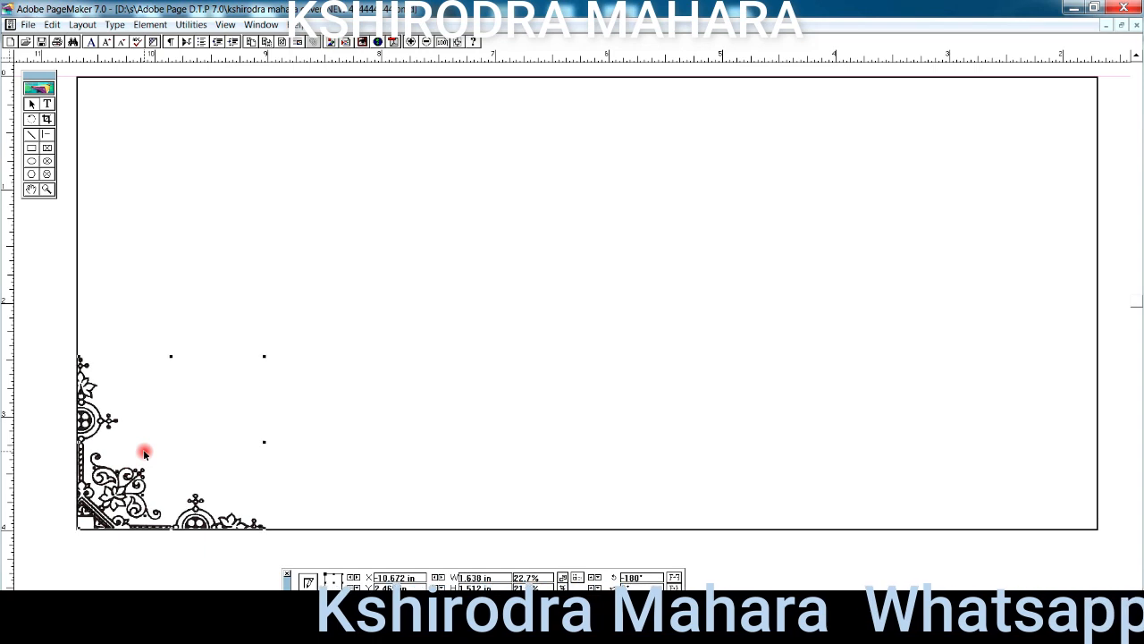
# Duplicate the corner ornament, mirror it horizontally and fit it into the rectangle's lower-right corner
pyautogui.rightClick(107, 472)
pyautogui.click(152, 307)
pyautogui.rightClick(286, 209)
pyautogui.click(324, 249)
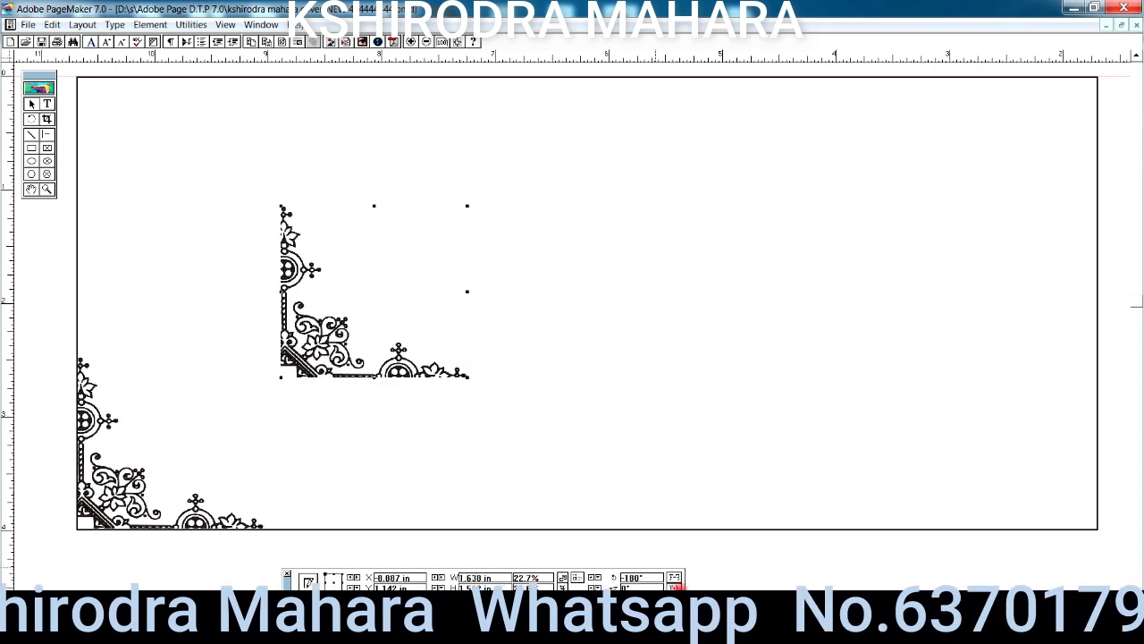
pyautogui.click(675, 577)
pyautogui.moveTo(276, 356); pyautogui.dragTo(1094, 505)
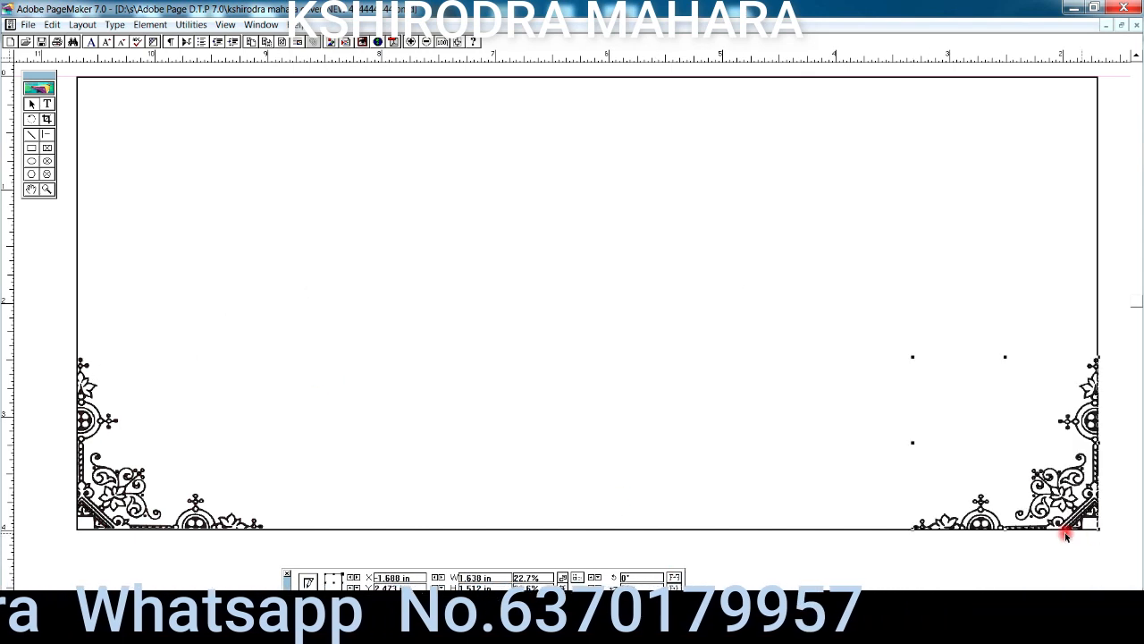
# Paste two more corner ornaments, flip them to suit and fit them into the rectangle's upper-left and upper-right corners
pyautogui.rightClick(1062, 532)
pyautogui.click(478, 250)
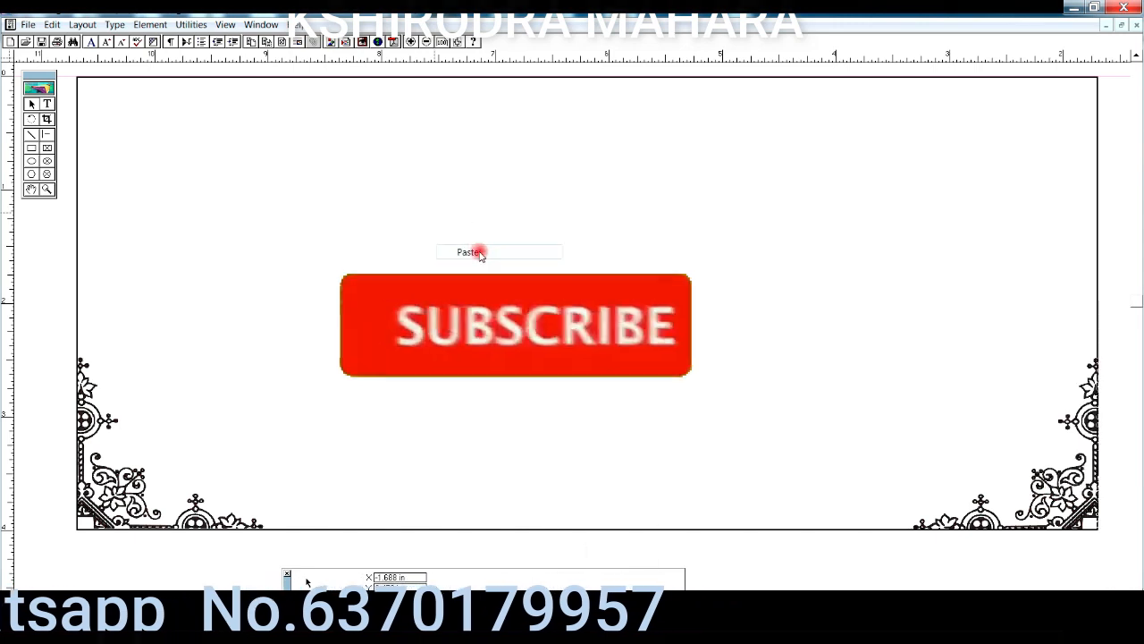
pyautogui.hotkey('ctrl', 'v')
pyautogui.moveTo(490, 344); pyautogui.dragTo(448, 263)
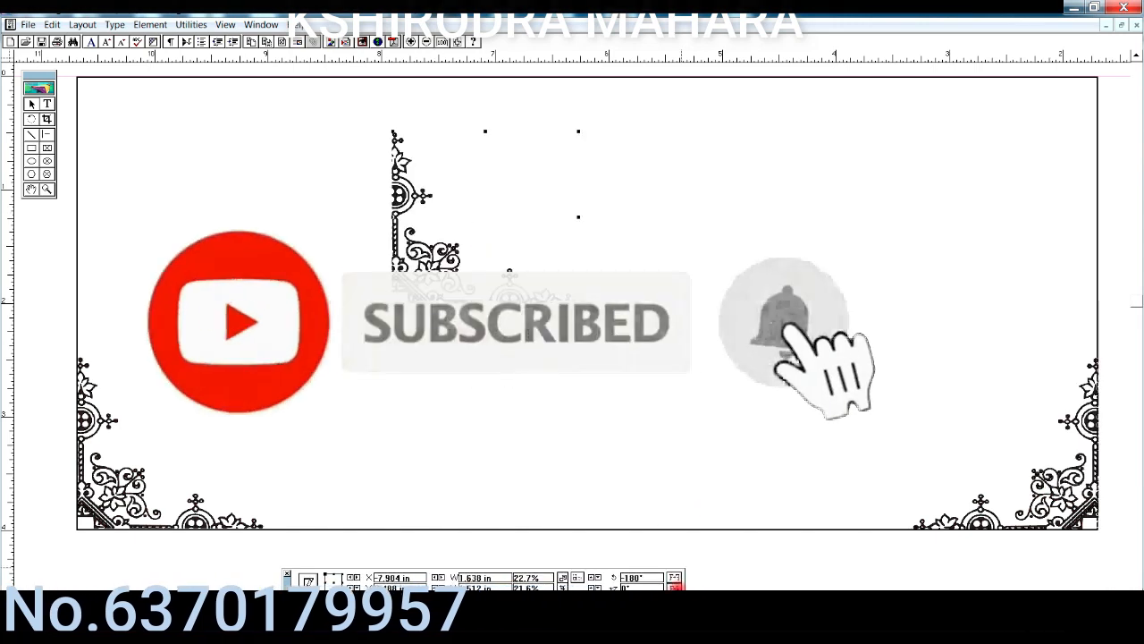
pyautogui.click(675, 588)
pyautogui.moveTo(426, 182); pyautogui.dragTo(346, 210)
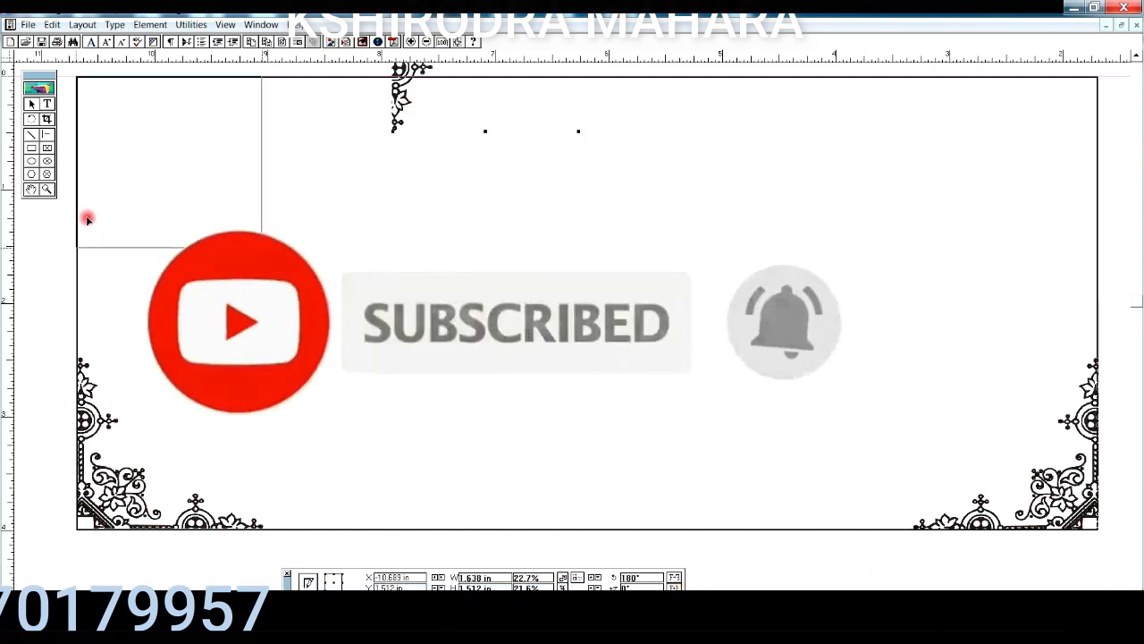
pyautogui.click(524, 245)
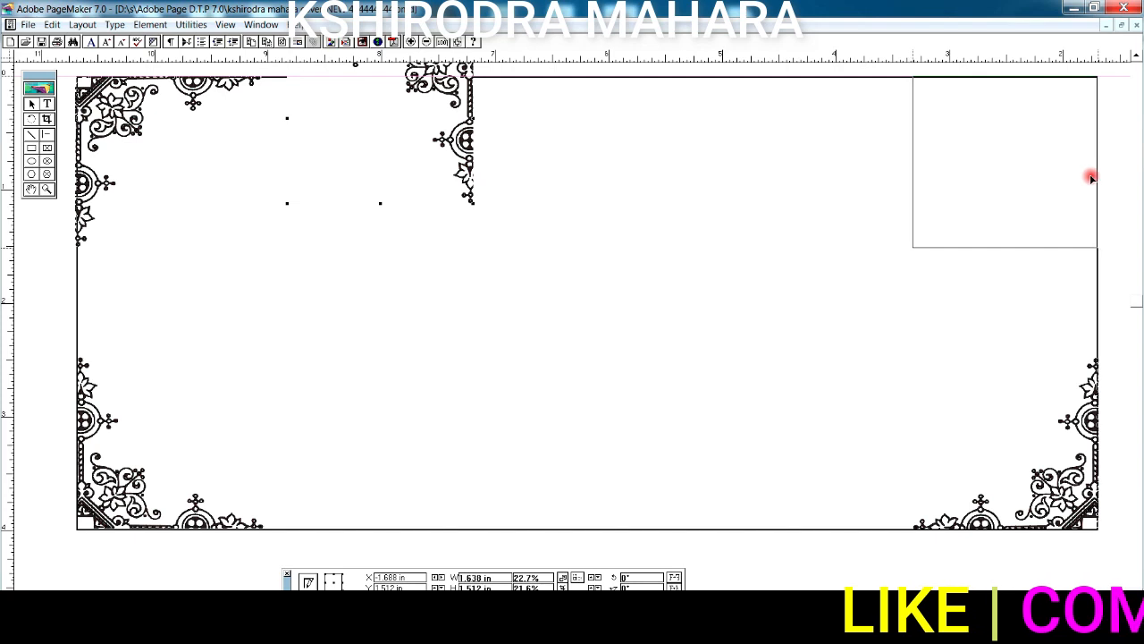
pyautogui.moveTo(1092, 179); pyautogui.dragTo(1091, 179)
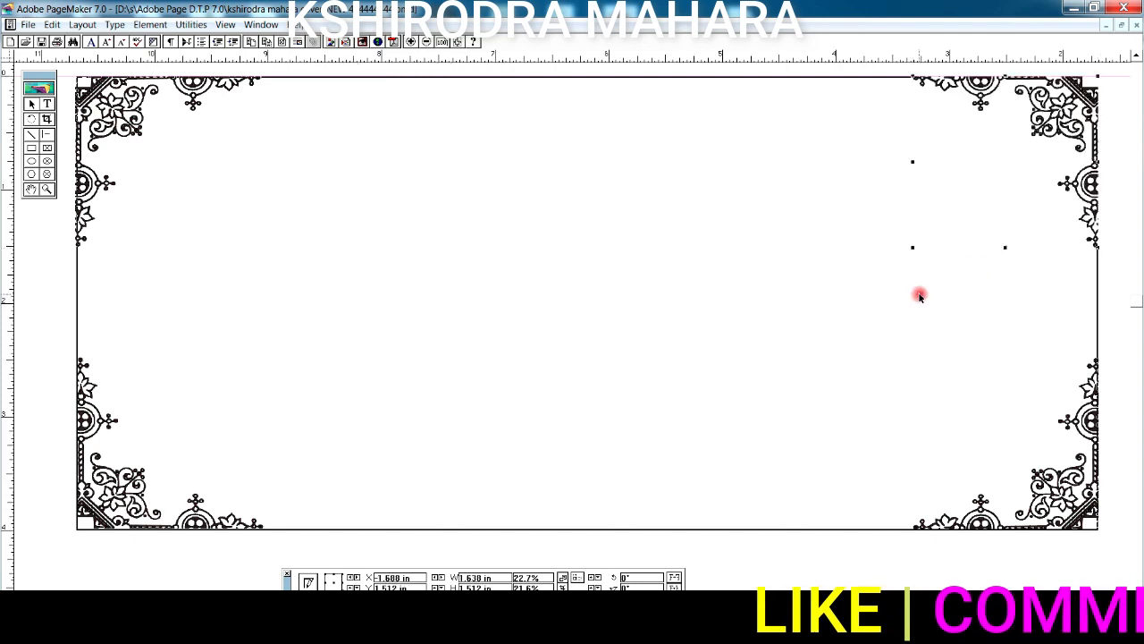
# Apply a thicker stroke to the rectangle's outline
pyautogui.click(426, 43)
pyautogui.click(469, 460)
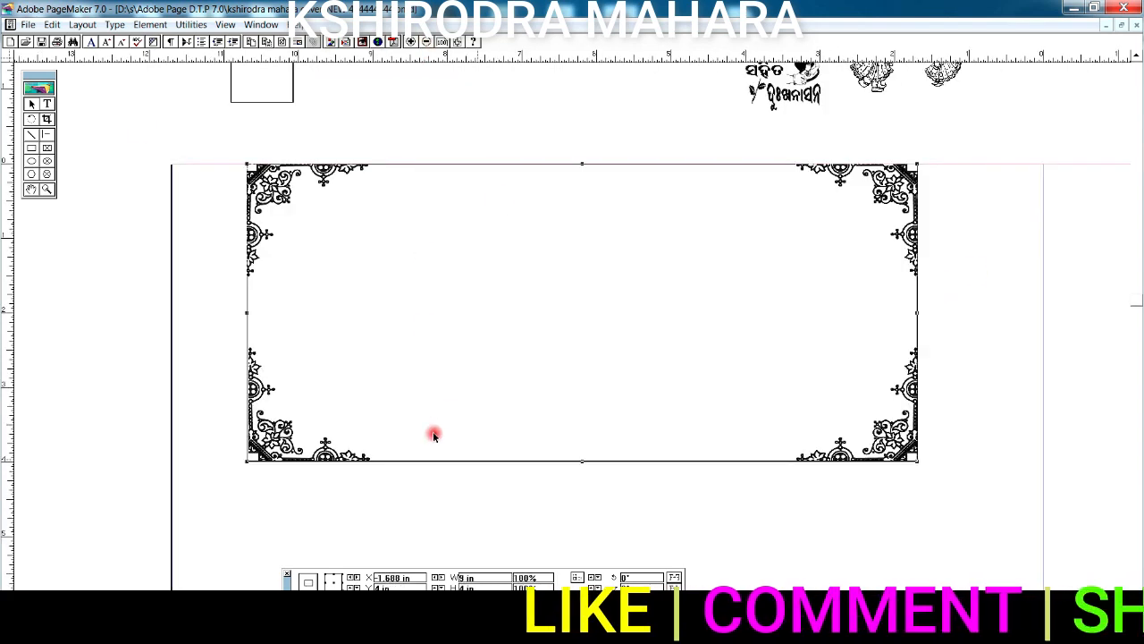
pyautogui.click(152, 25)
pyautogui.moveTo(167, 54)
pyautogui.click(370, 133)
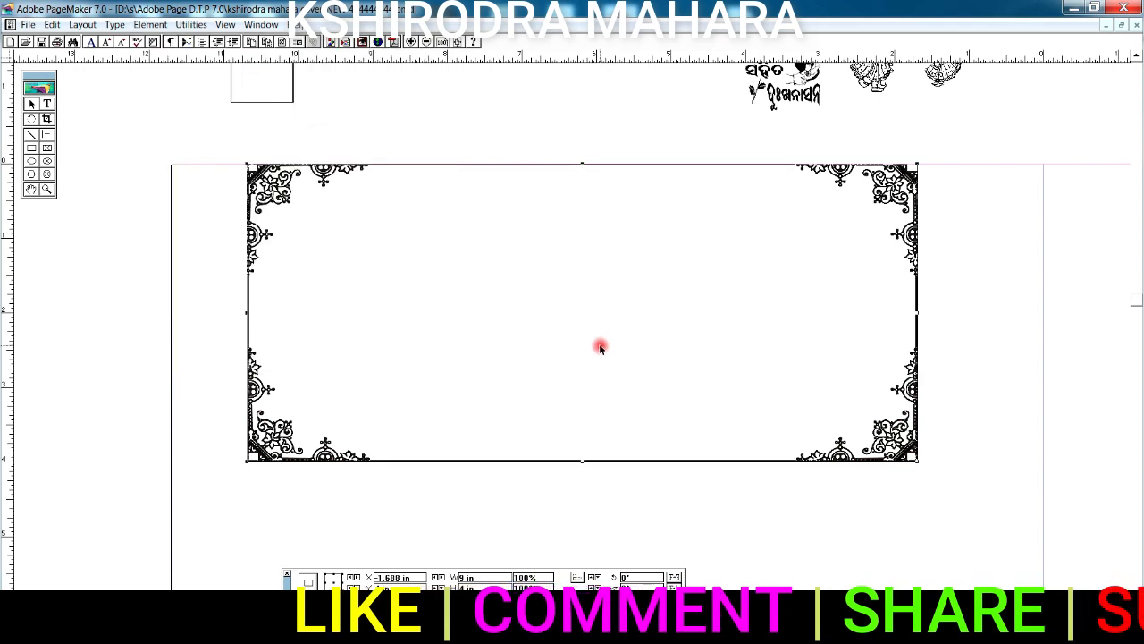
# Group the rectangle and its four corner ornaments
pyautogui.moveTo(217, 119); pyautogui.dragTo(943, 487)
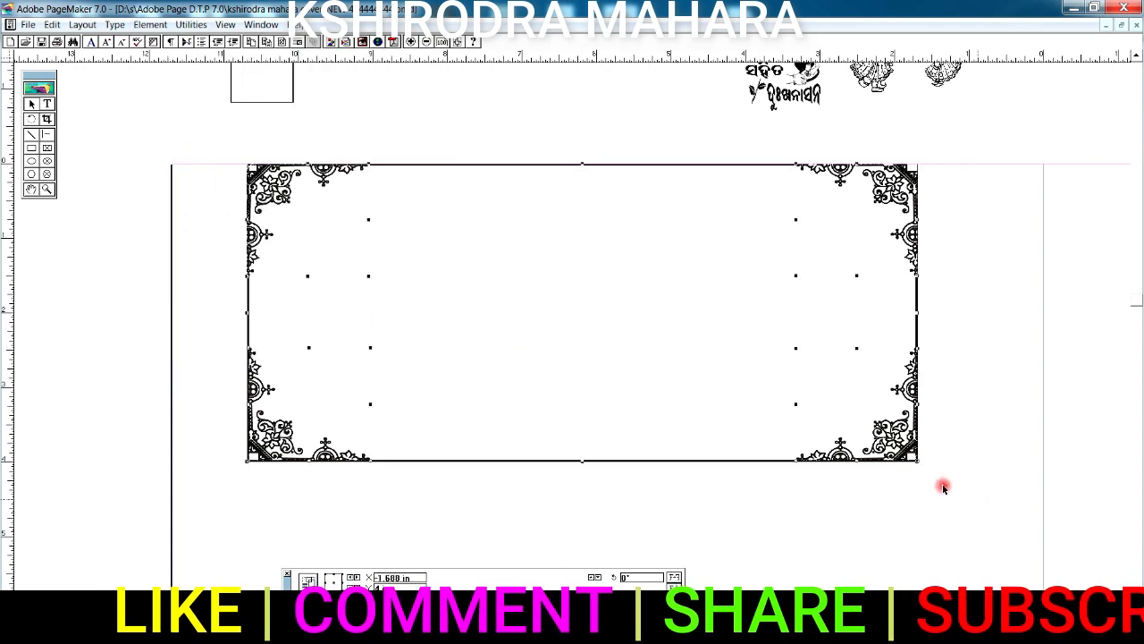
pyautogui.click(150, 25)
pyautogui.click(167, 162)
# Copy the grouped frame and place the duplicate directly below the original, aligned with its sides and leaving a small gap
pyautogui.click(882, 483)
pyautogui.click(887, 436)
pyautogui.rightClick(885, 436)
pyautogui.click(921, 270)
pyautogui.rightClick(522, 501)
pyautogui.click(553, 306)
pyautogui.moveTo(522, 516); pyautogui.dragTo(264, 487)
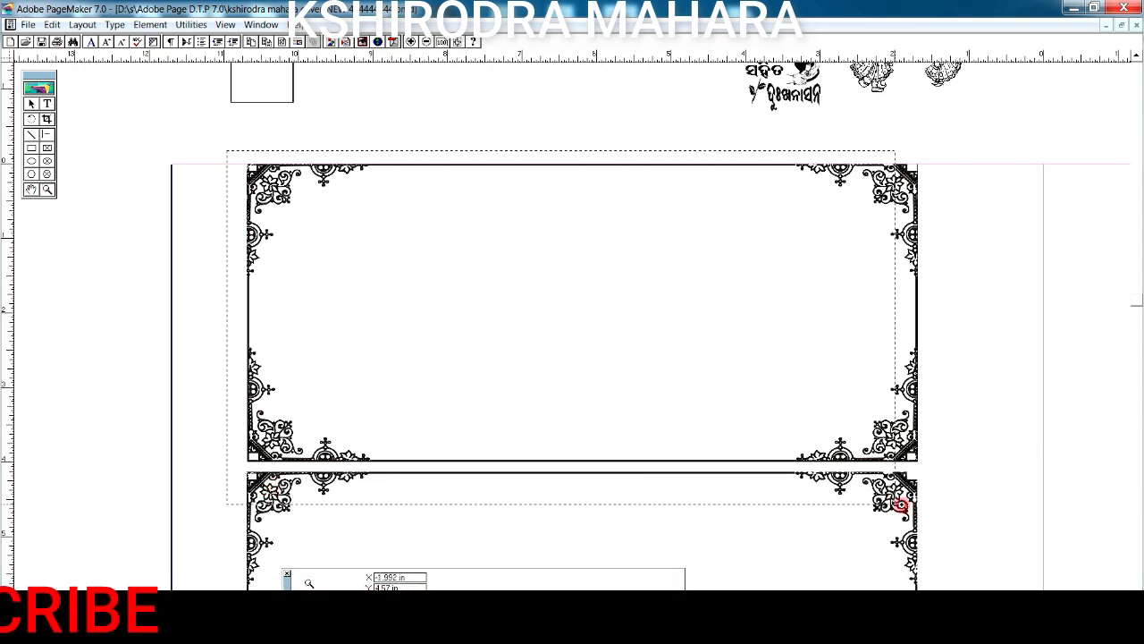
# Paste the pillared arch artwork and place it at the left side inside the upper frame
pyautogui.moveTo(928, 510); pyautogui.dragTo(927, 511)
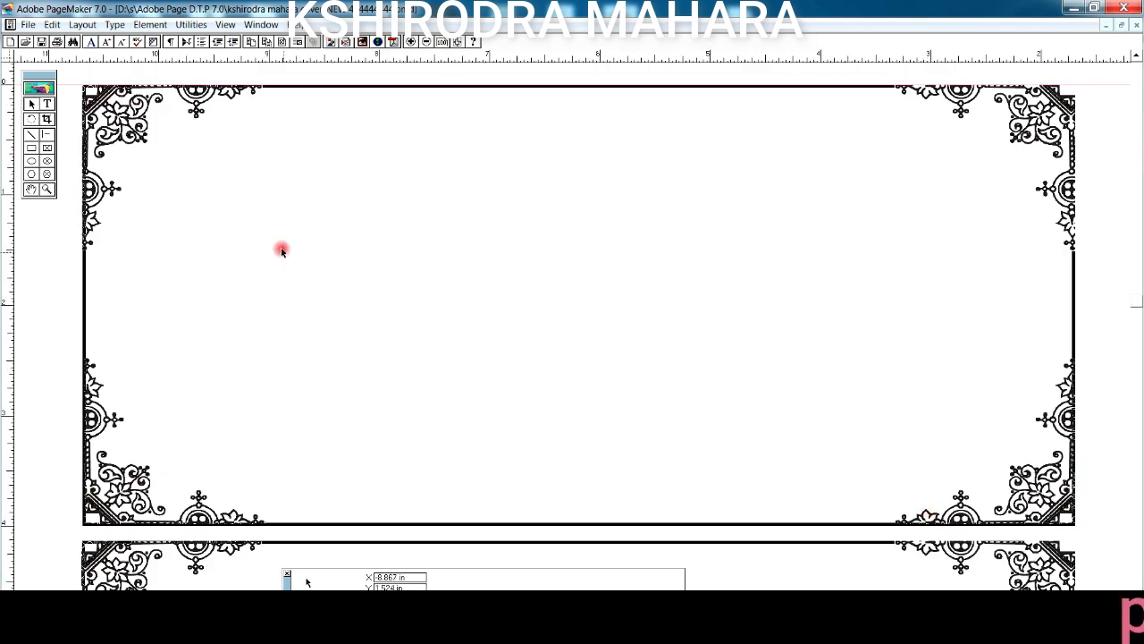
pyautogui.hotkey('ctrl', 'v')
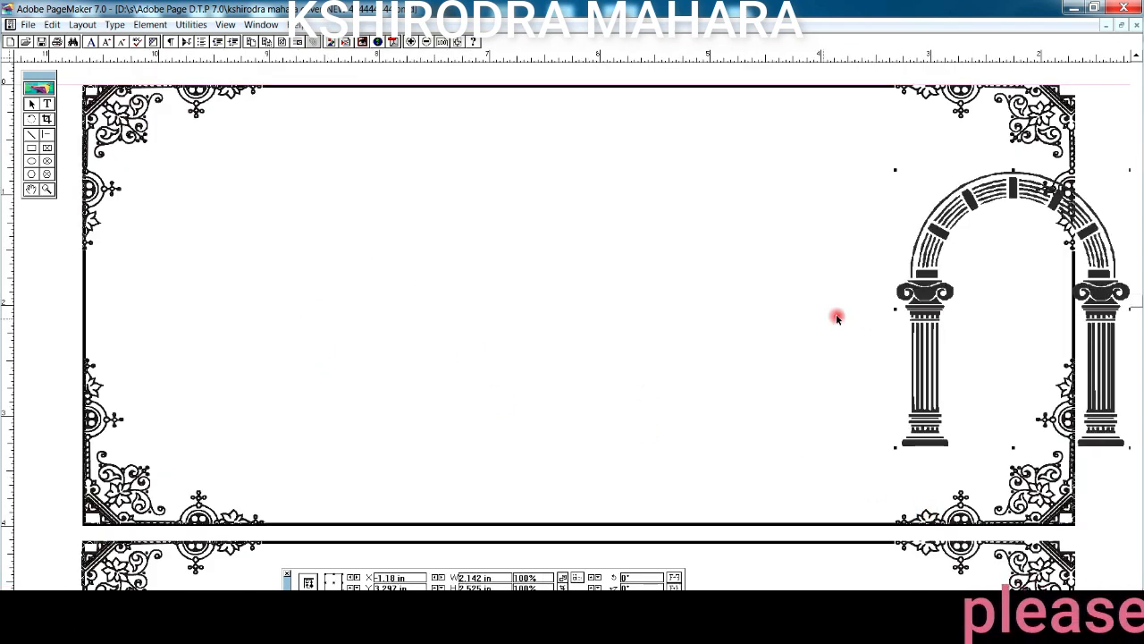
pyautogui.moveTo(165, 291); pyautogui.dragTo(131, 257)
# Place a copy of the arch at the right side of the upper frame and add a horizontal guide along the arch bases
pyautogui.rightClick(344, 262)
pyautogui.click(342, 289)
pyautogui.rightClick(811, 204)
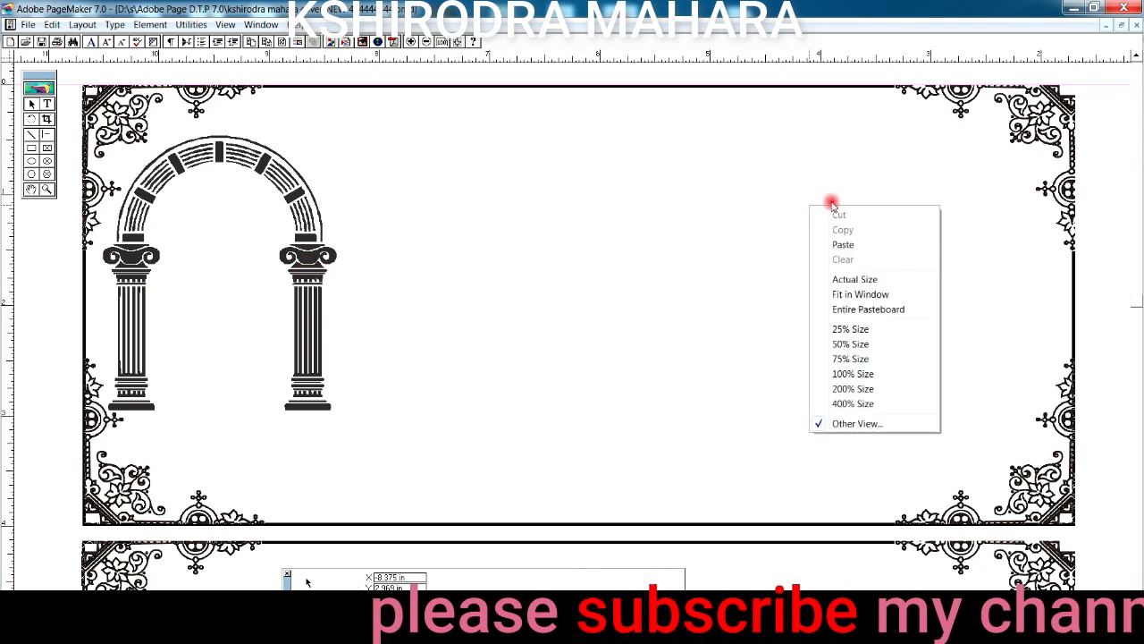
pyautogui.click(853, 246)
pyautogui.moveTo(843, 332); pyautogui.dragTo(836, 294)
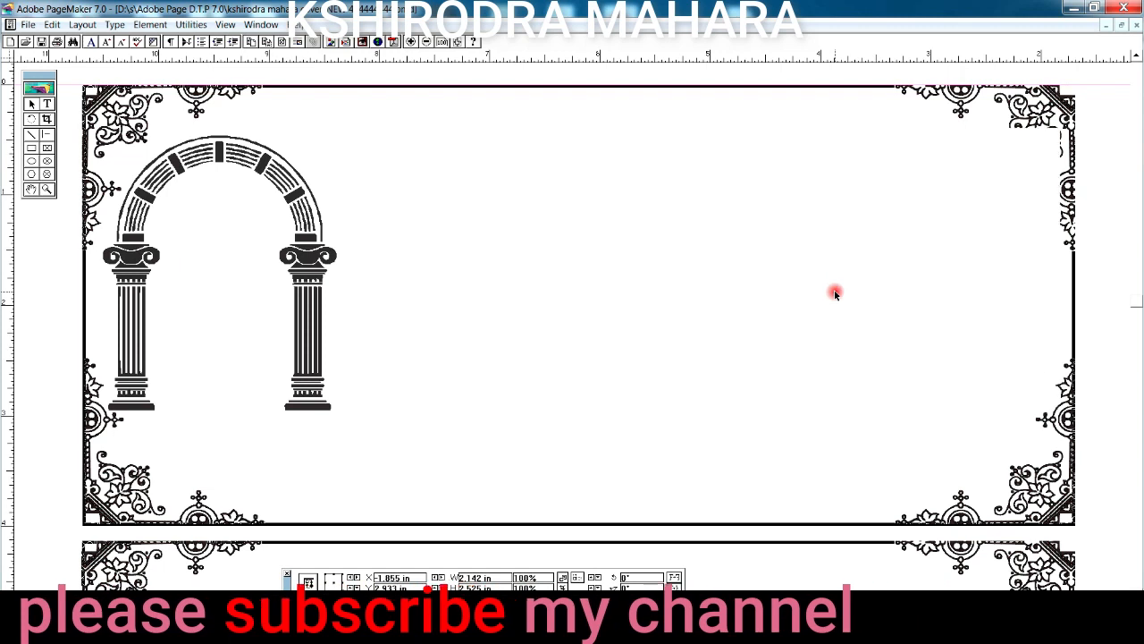
pyautogui.moveTo(543, 59); pyautogui.dragTo(586, 411)
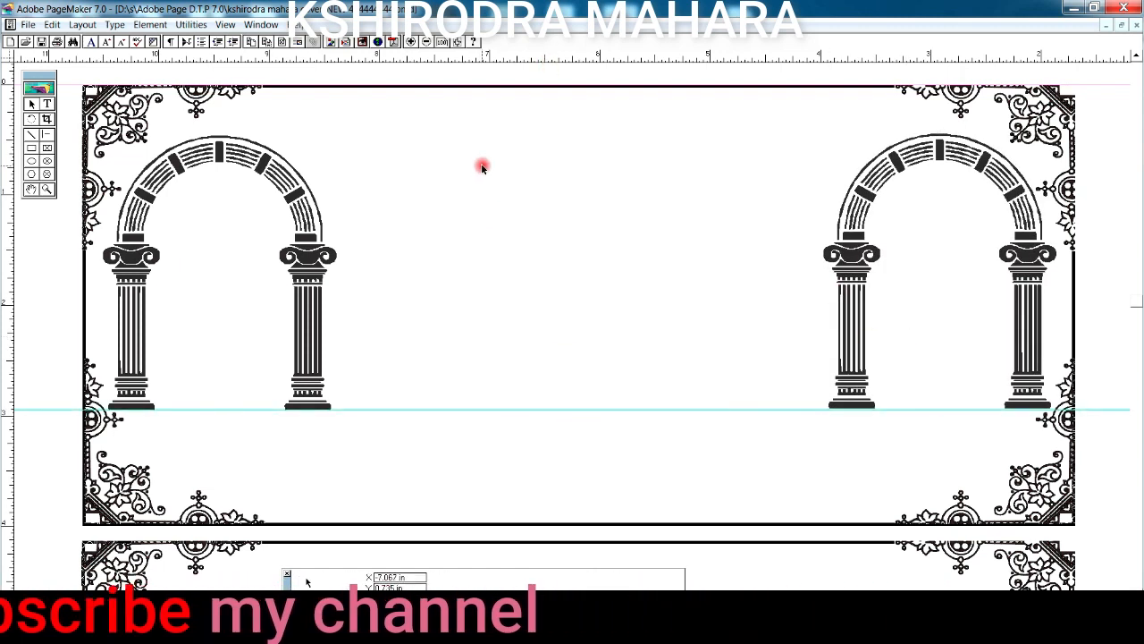
# Paste the black banner with hanging drops, narrow it to about 5.7 in and centre it between the two arches
pyautogui.hotkey('ctrl', 'v')
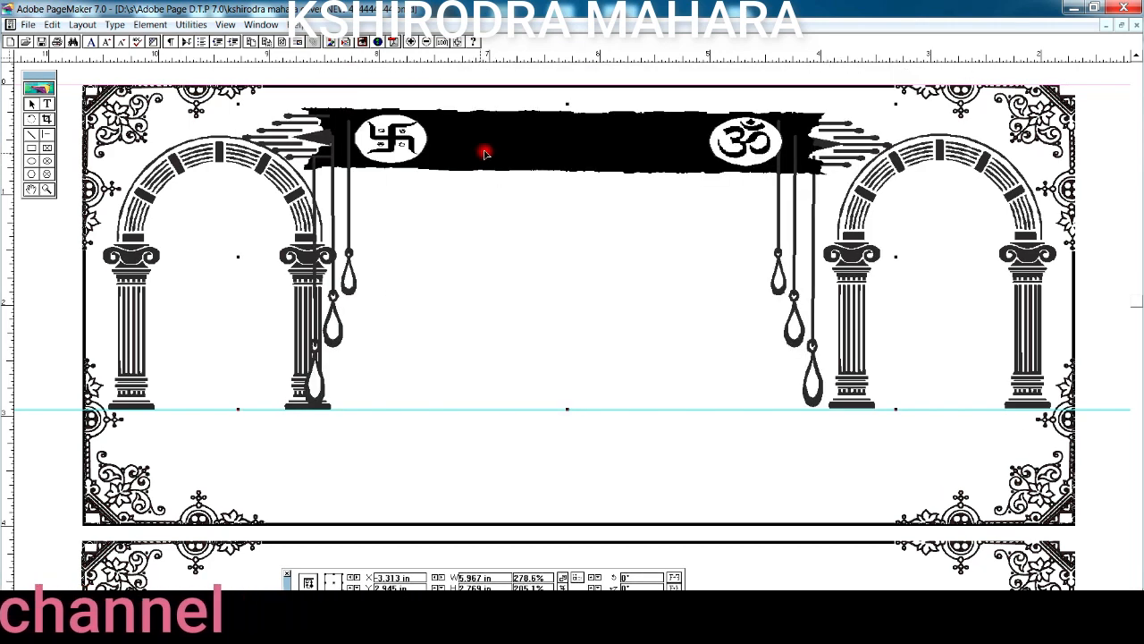
pyautogui.moveTo(484, 154); pyautogui.dragTo(489, 148)
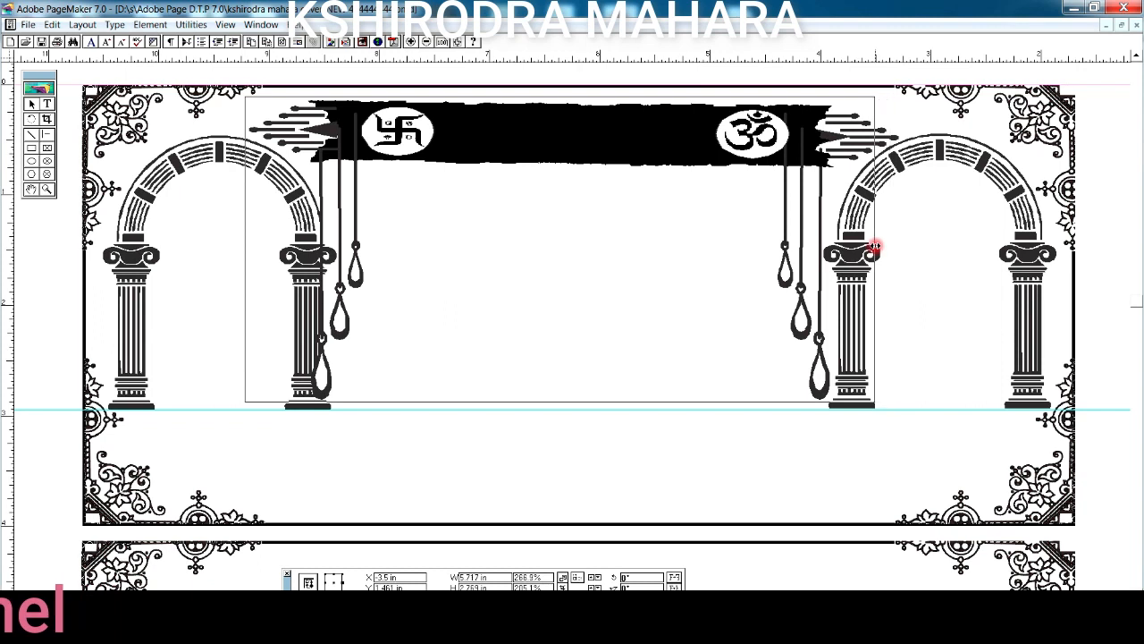
pyautogui.moveTo(876, 246); pyautogui.dragTo(875, 246)
pyautogui.press('Right')
pyautogui.press('Right')
pyautogui.press('Right')
pyautogui.press('Right')
pyautogui.press('Right')
pyautogui.press('Right')
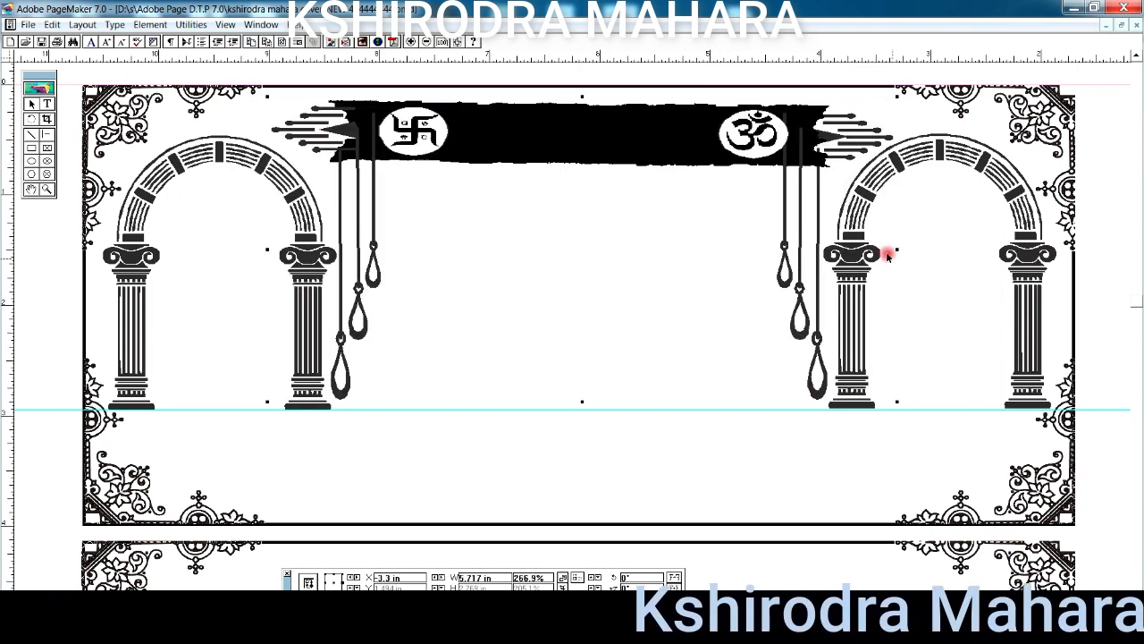
# Paste the white heading "କାର୍ଯ୍ୟକ୍ରମ" onto the black banner between the two symbols
pyautogui.click(581, 217)
pyautogui.click(577, 143)
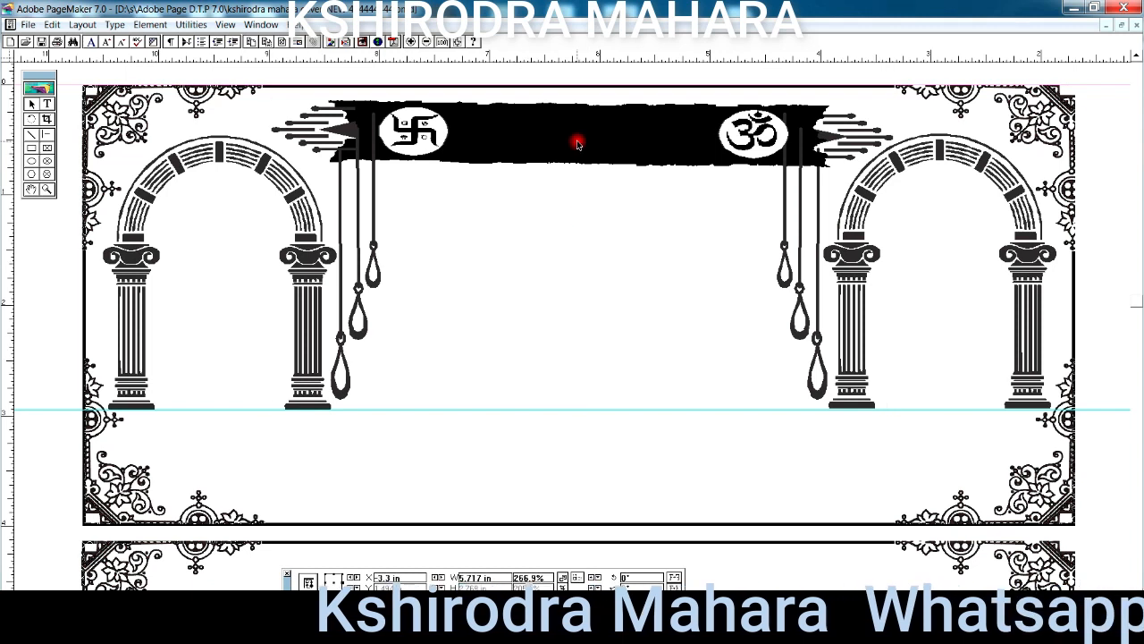
pyautogui.hotkey('ctrl', 'v')
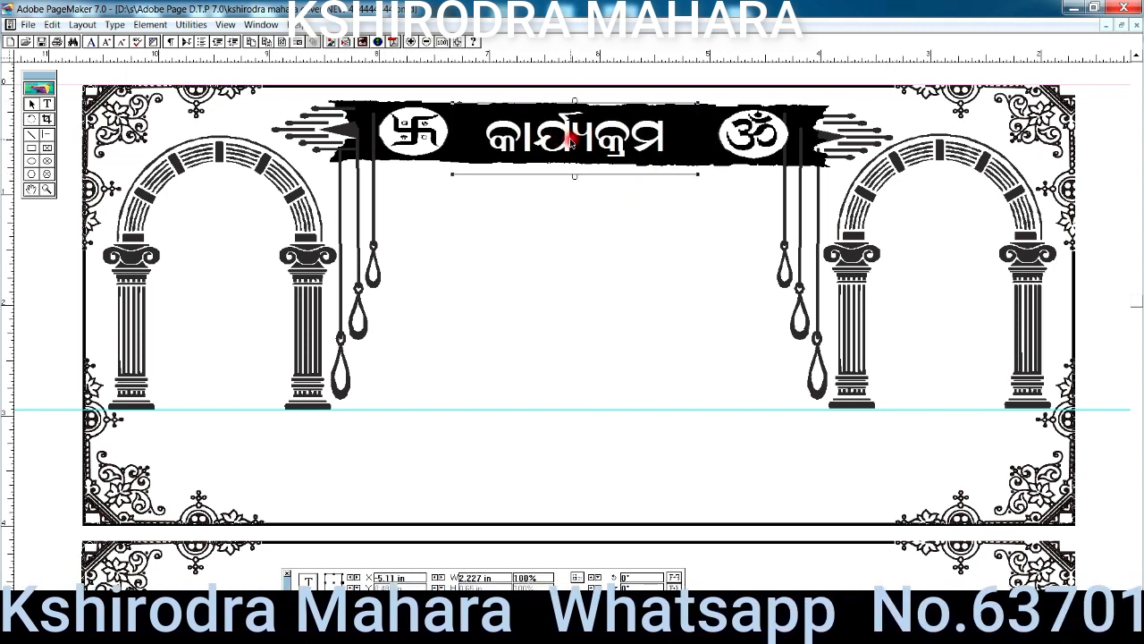
pyautogui.click(506, 265)
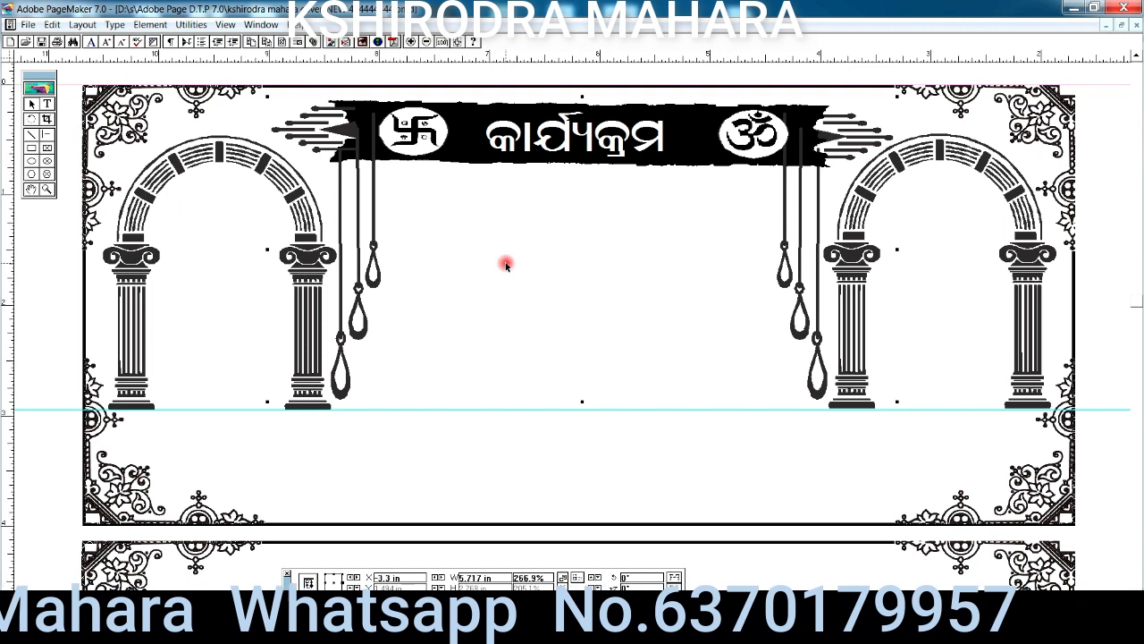
# Paste the event schedule text block and position it between the hanging drops, just under the heading banner
pyautogui.hotkey('ctrl', 'v')
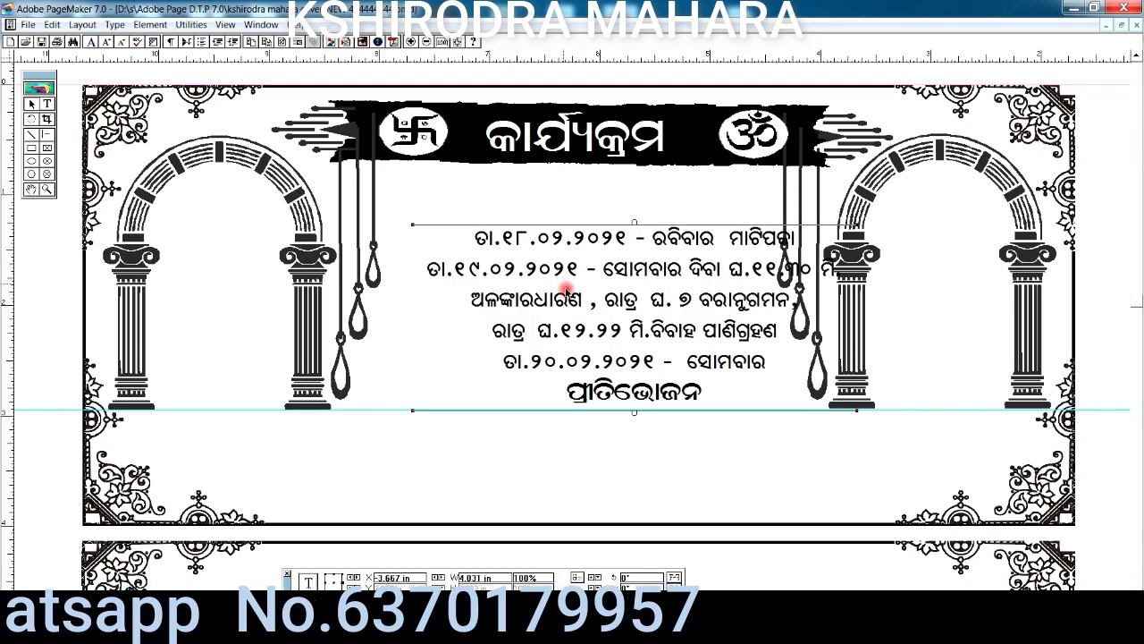
pyautogui.press('Delete')
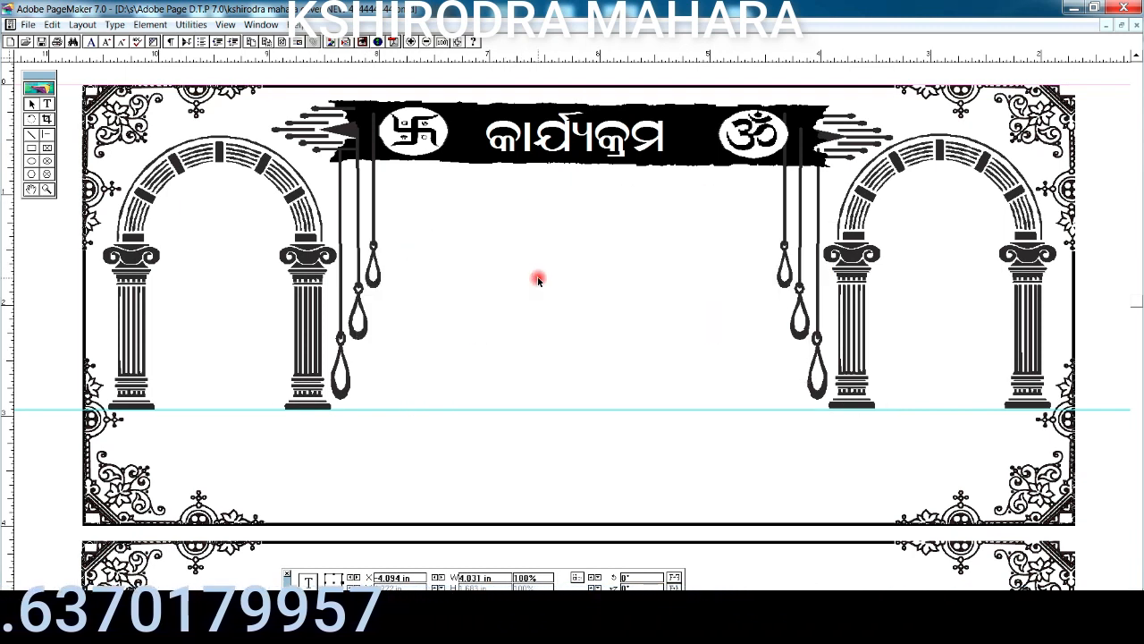
pyautogui.press('Up')
pyautogui.press('Up')
pyautogui.press('Up')
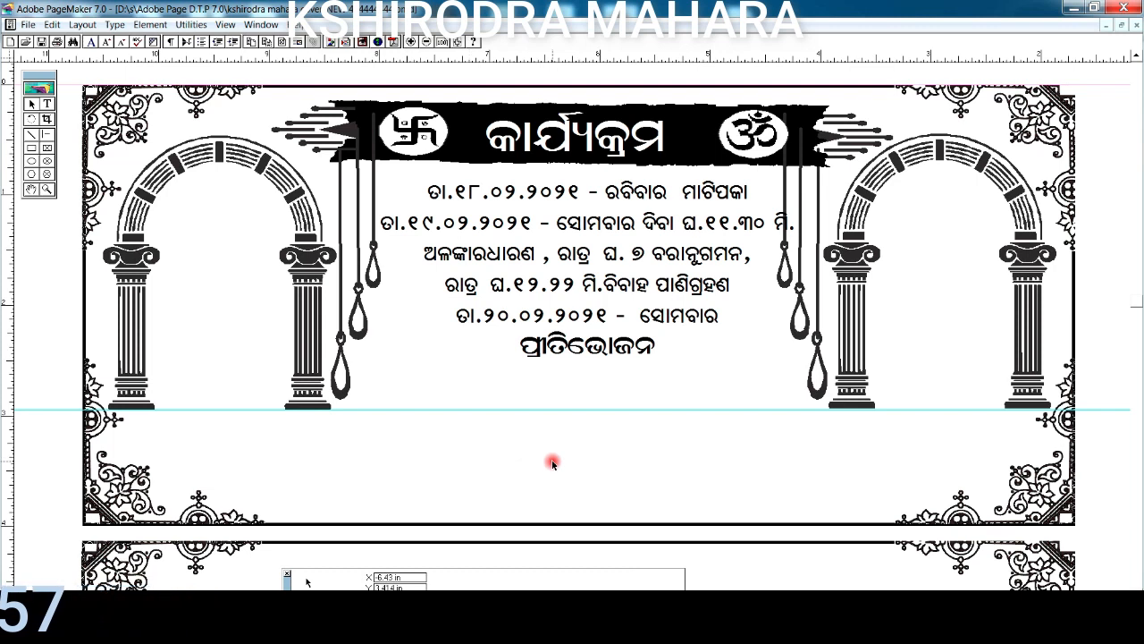
# Add the "ଅପେକ୍ଷାରେ" closing block, with the two children illustrations and the line of family names, below the schedule in the upper frame
pyautogui.hotkey('ctrl', 'v')
pyautogui.moveTo(581, 448); pyautogui.dragTo(579, 442)
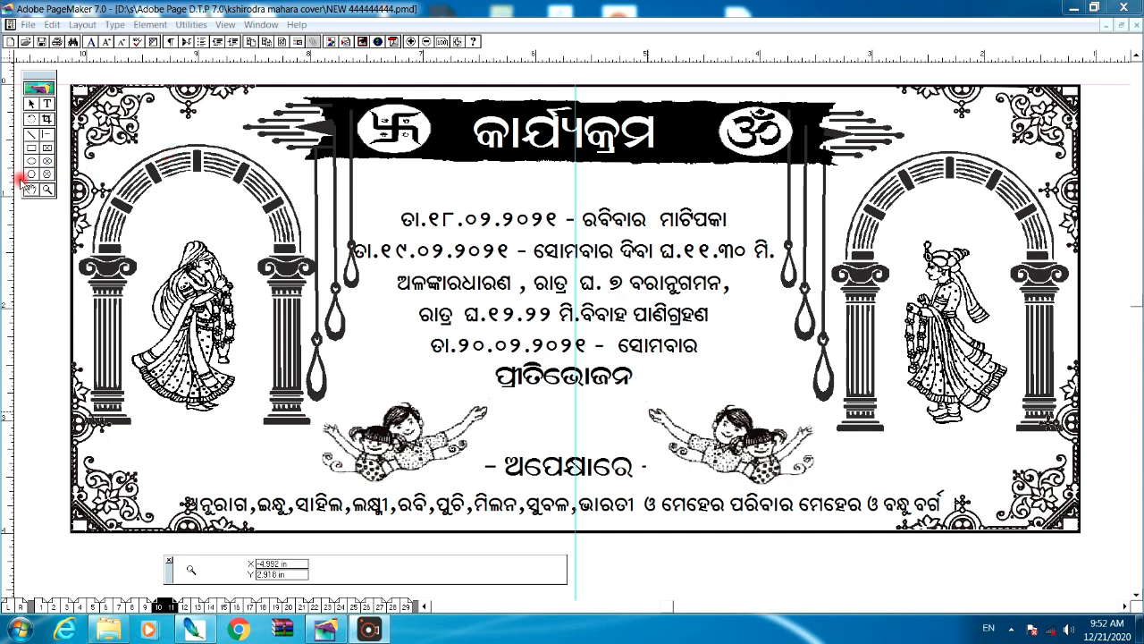
pyautogui.moveTo(388, 274)
pyautogui.mouseDown()
pyautogui.moveTo(379, 311)
pyautogui.moveTo(433, 311)
pyautogui.moveTo(420, 309)
pyautogui.mouseUp()
pyautogui.moveTo(515, 313); pyautogui.dragTo(529, 313)
pyautogui.moveTo(634, 311); pyautogui.dragTo(636, 314)
pyautogui.moveTo(535, 332)
pyautogui.mouseDown()
pyautogui.moveTo(542, 354)
pyautogui.moveTo(530, 315)
pyautogui.moveTo(557, 329)
pyautogui.mouseUp()
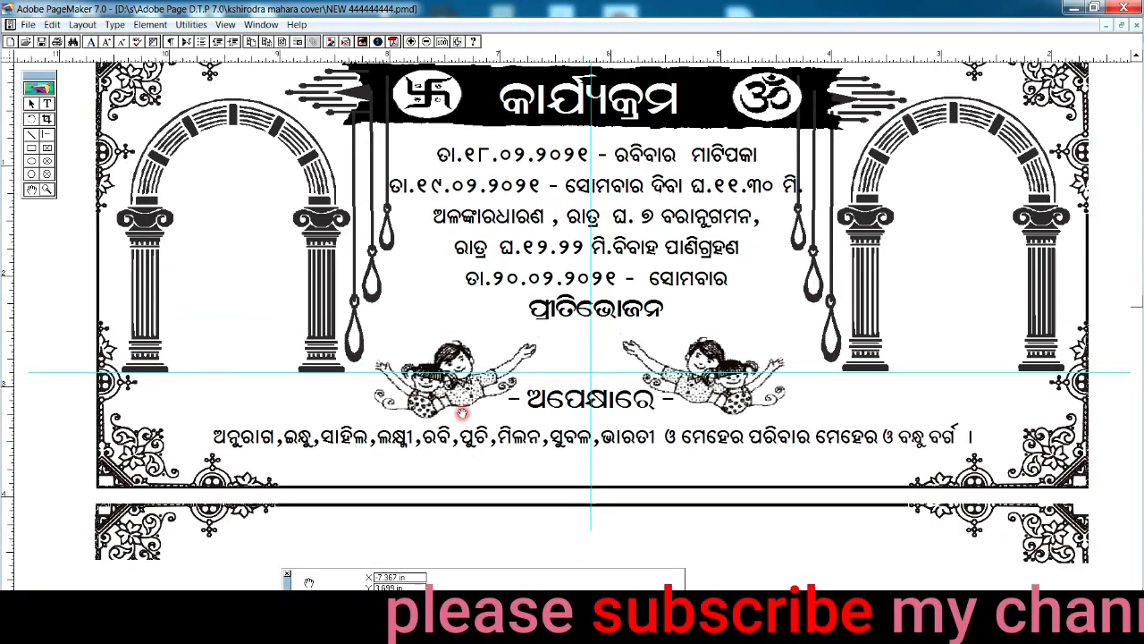
# Paste the invocation heading "ଓଁ ଶ୍ରୀ ଶ୍ରୀ ପ୍ରଜାପତୟେ ନମଃ" into the lower frame and centre it against the top border
pyautogui.moveTo(462, 411); pyautogui.dragTo(495, 256)
pyautogui.moveTo(533, 467)
pyautogui.mouseDown()
pyautogui.moveTo(496, 304)
pyautogui.moveTo(519, 229)
pyautogui.mouseUp()
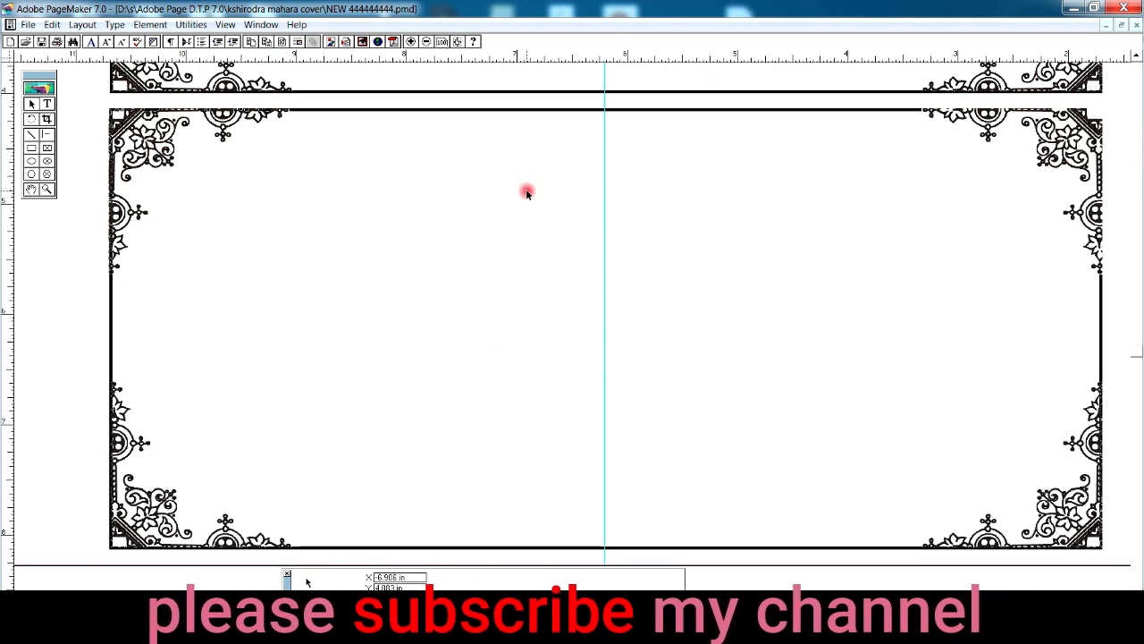
pyautogui.hotkey('ctrl', 'v')
pyautogui.moveTo(583, 163); pyautogui.dragTo(534, 164)
pyautogui.press('Left')
pyautogui.press('Left')
pyautogui.press('Left')
pyautogui.press('Left')
pyautogui.press('Left')
pyautogui.press('Left')
pyautogui.press('Left')
pyautogui.press('Left')
pyautogui.press('Left')
pyautogui.press('Up')
pyautogui.press('Up')
pyautogui.press('Up')
pyautogui.press('Up')
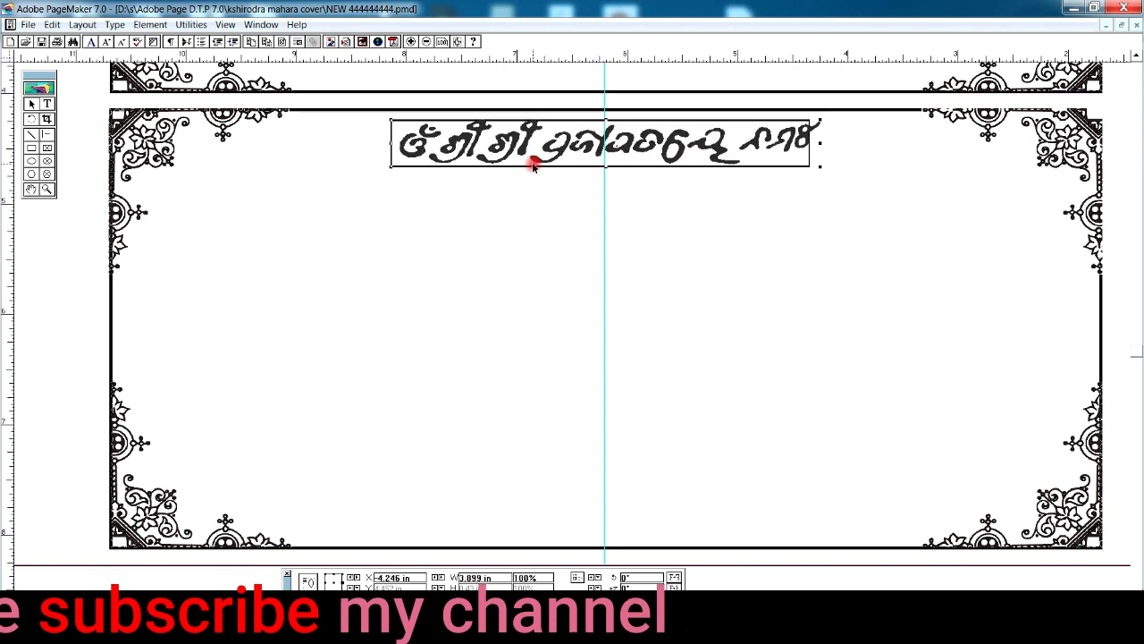
pyautogui.press('Up')
pyautogui.press('Up')
pyautogui.press('Up')
pyautogui.press('Up')
pyautogui.press('Up')
pyautogui.press('Up')
pyautogui.press('Up')
pyautogui.press('Up')
pyautogui.press('Up')
pyautogui.press('Up')
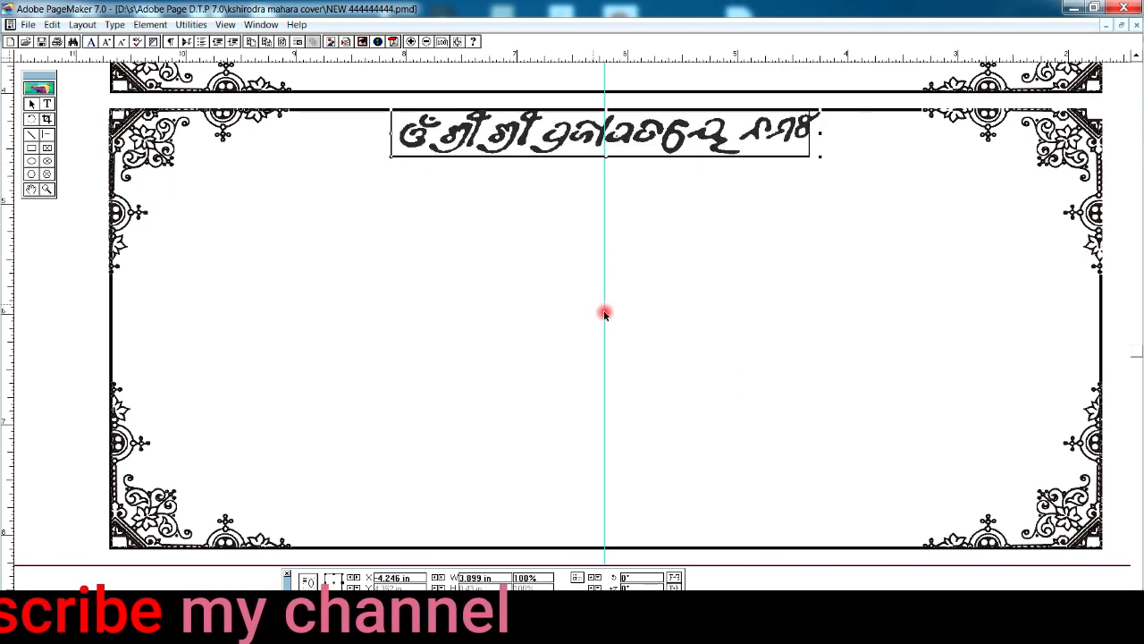
# Place the invitation text block with the "ଶୁଭ ପରିଣୟ" title under the invocation heading, centred on the vertical guide
pyautogui.click(558, 329)
pyautogui.click(669, 363)
pyautogui.moveTo(669, 308); pyautogui.dragTo(631, 282)
pyautogui.press('Right')
pyautogui.press('Right')
pyautogui.press('Right')
pyautogui.press('Right')
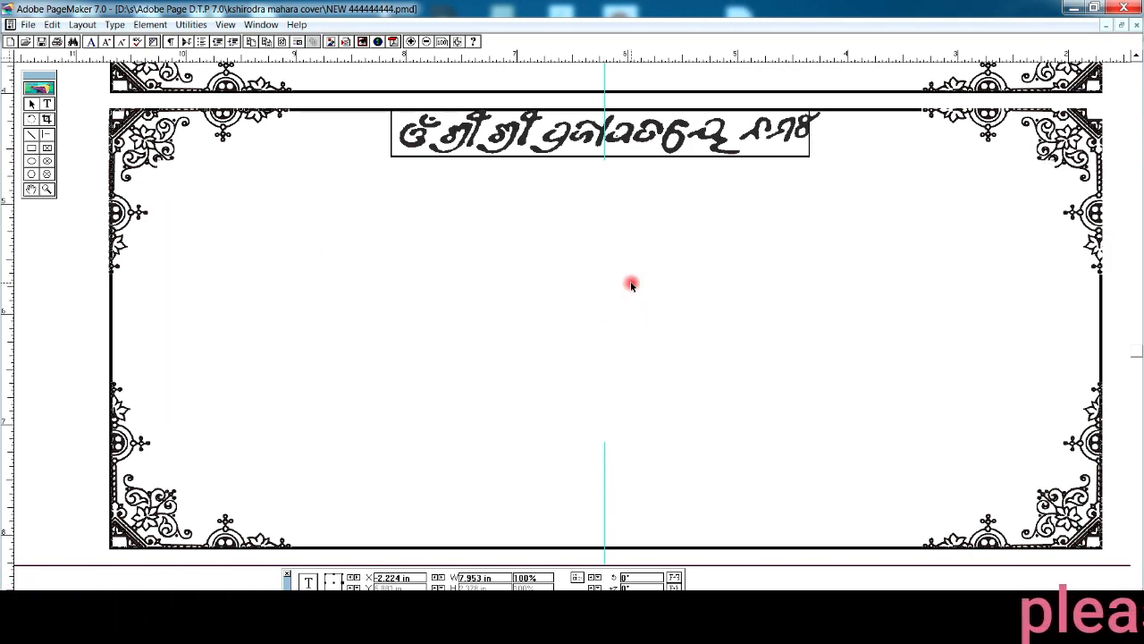
pyautogui.press('Up')
pyautogui.press('Up')
pyautogui.press('Up')
pyautogui.press('Up')
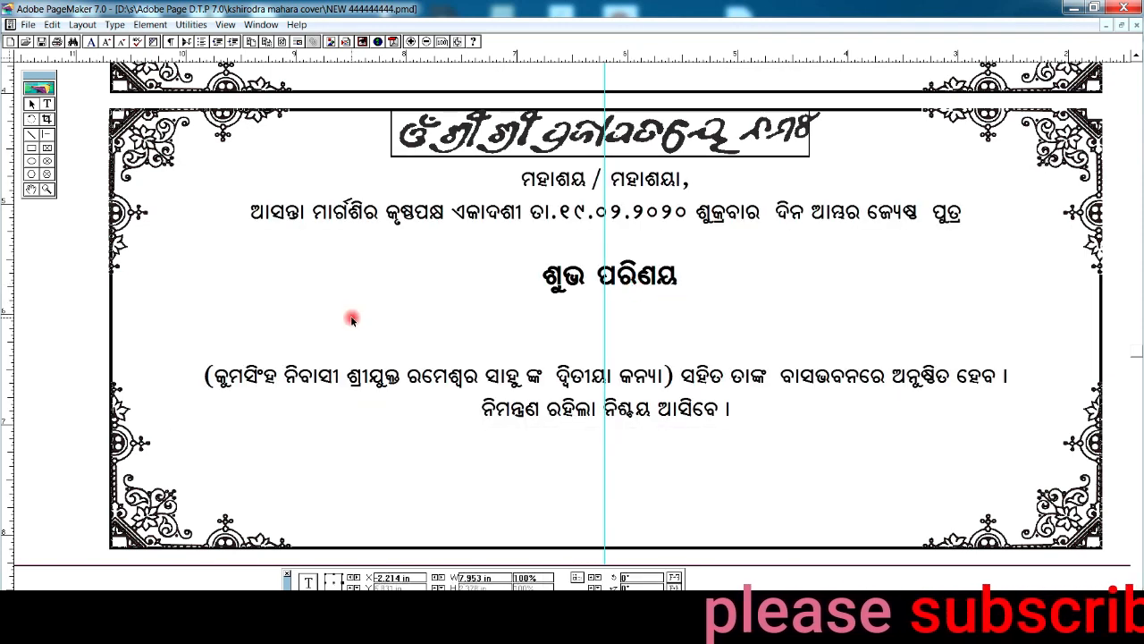
# Position the leaf-shaped frame with the groom's name to the left of the "ଶୁଭ ପରିଣୟ" title, between the invitation text lines
pyautogui.moveTo(382, 332); pyautogui.dragTo(388, 310)
pyautogui.press('Up')
pyautogui.press('Up')
pyautogui.press('Up')
pyautogui.press('Up')
pyautogui.press('Up')
pyautogui.press('Left')
pyautogui.press('Left')
pyautogui.press('Left')
pyautogui.press('Left')
pyautogui.press('Left')
pyautogui.press('Left')
# Place the mirrored leaf frame with the bride's name to the right of the "ଶୁଭ ପରିଣୟ" title, level with the groom's leaf
pyautogui.click(803, 292)
pyautogui.keyDown('ctrl'); pyautogui.click(804, 293); pyautogui.keyUp('ctrl')
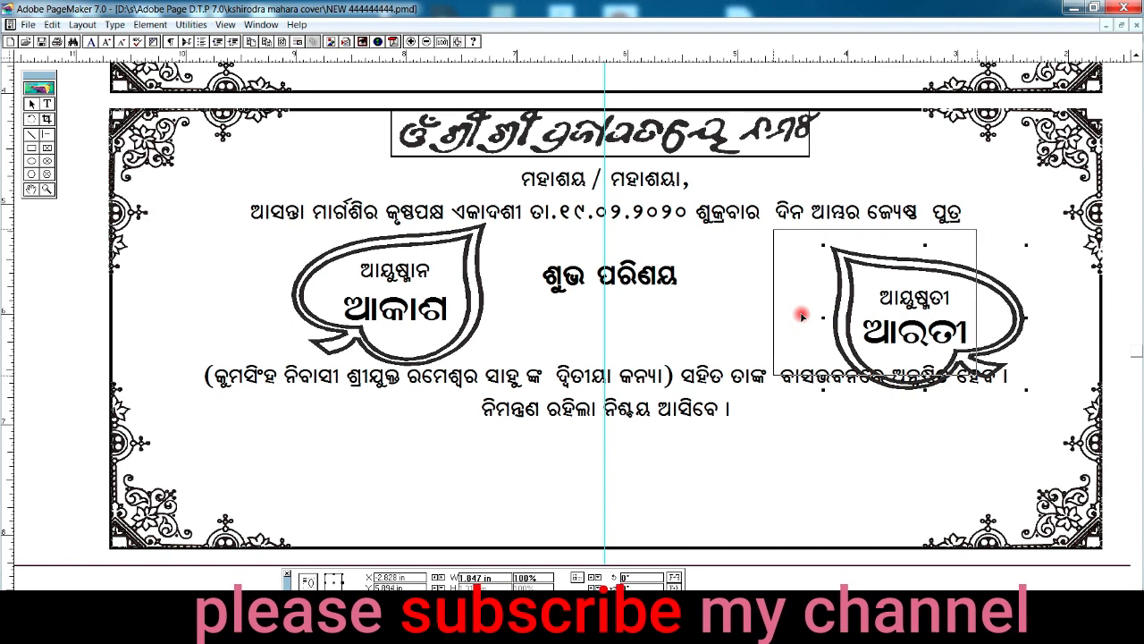
pyautogui.moveTo(799, 314)
pyautogui.mouseDown()
pyautogui.moveTo(774, 314)
pyautogui.moveTo(786, 314)
pyautogui.mouseUp()
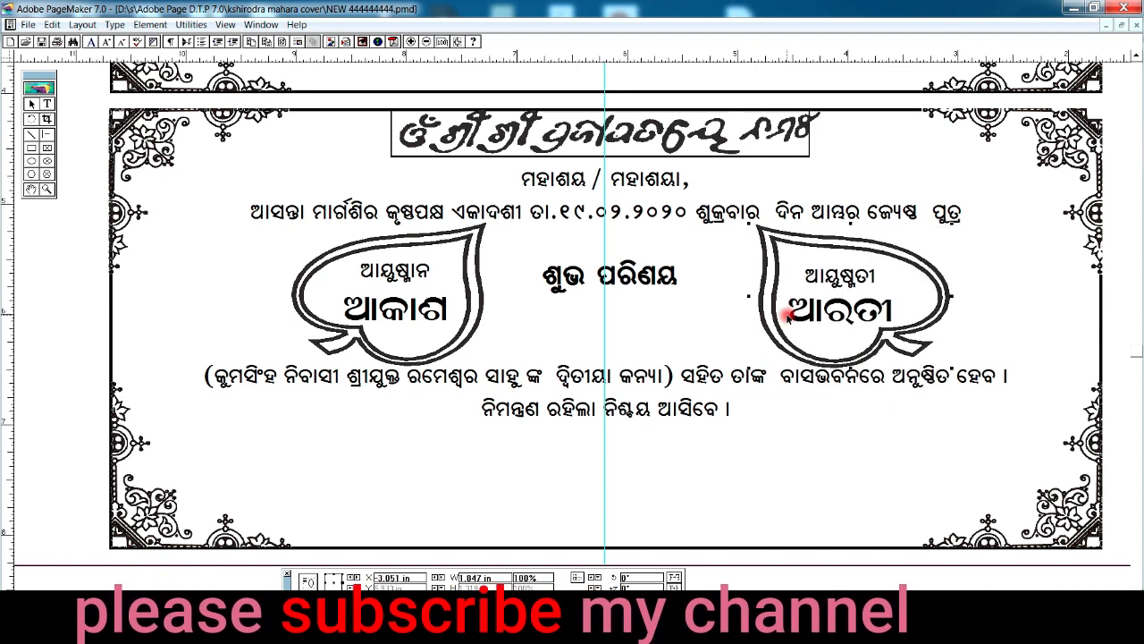
pyautogui.press('Up')
pyautogui.press('Left')
pyautogui.press('Left')
pyautogui.press('Left')
pyautogui.press('Left')
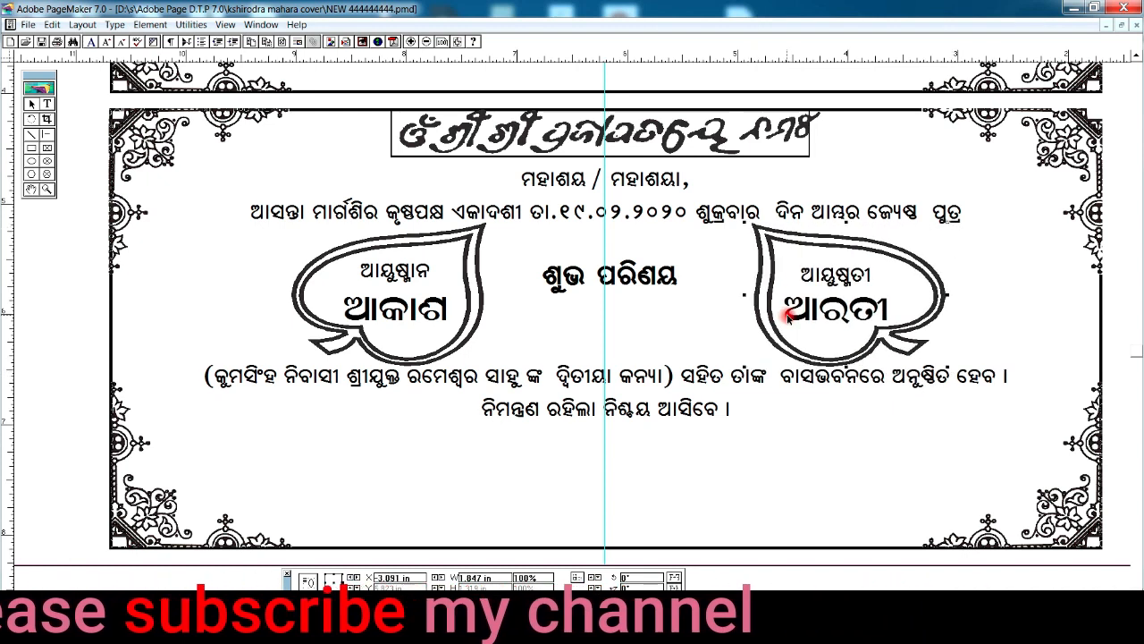
# Paste the joined-hands illustration under the "ଶୁଭ ପରିଣୟ" title and change its colour from red to black
pyautogui.click(583, 423)
pyautogui.click(585, 327)
pyautogui.click(602, 334)
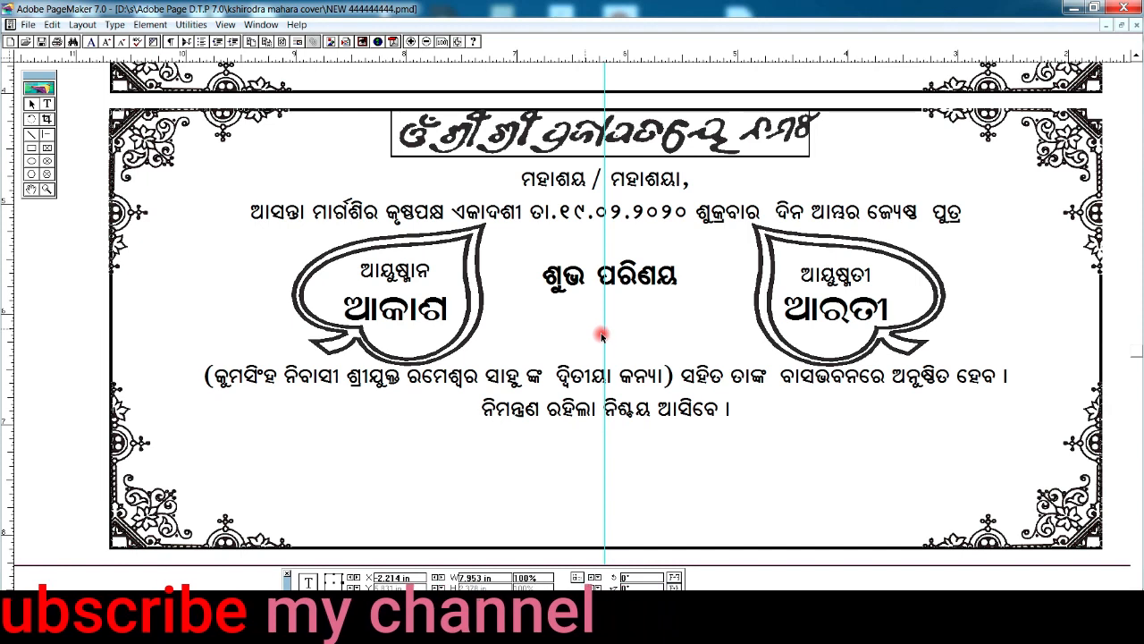
pyautogui.hotkey('ctrl', 'v')
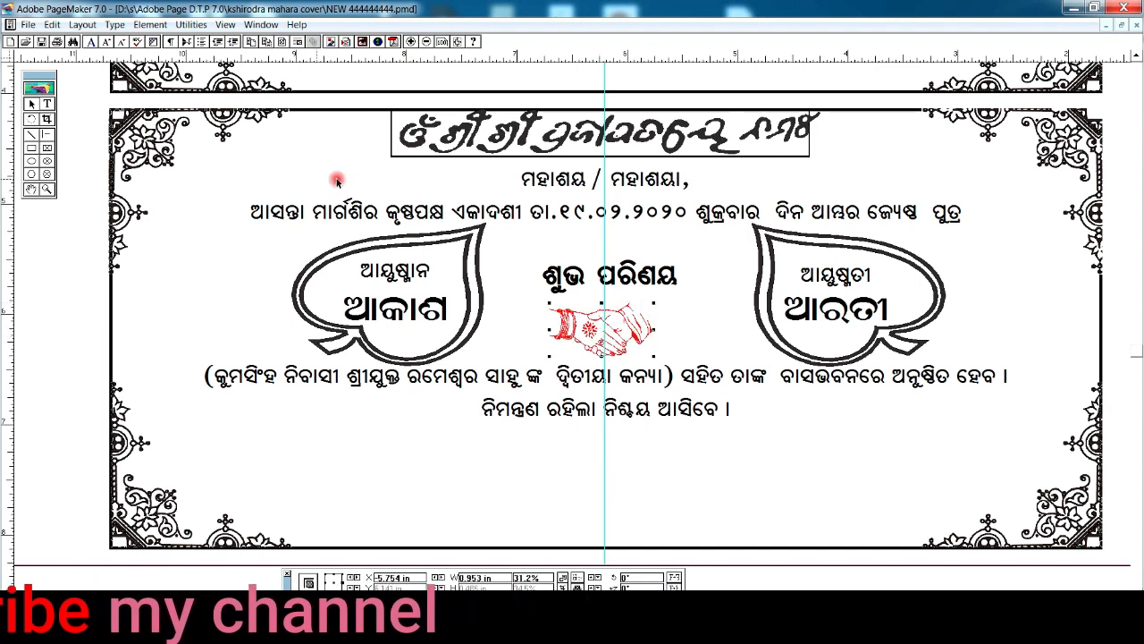
pyautogui.click(262, 25)
pyautogui.click(572, 133)
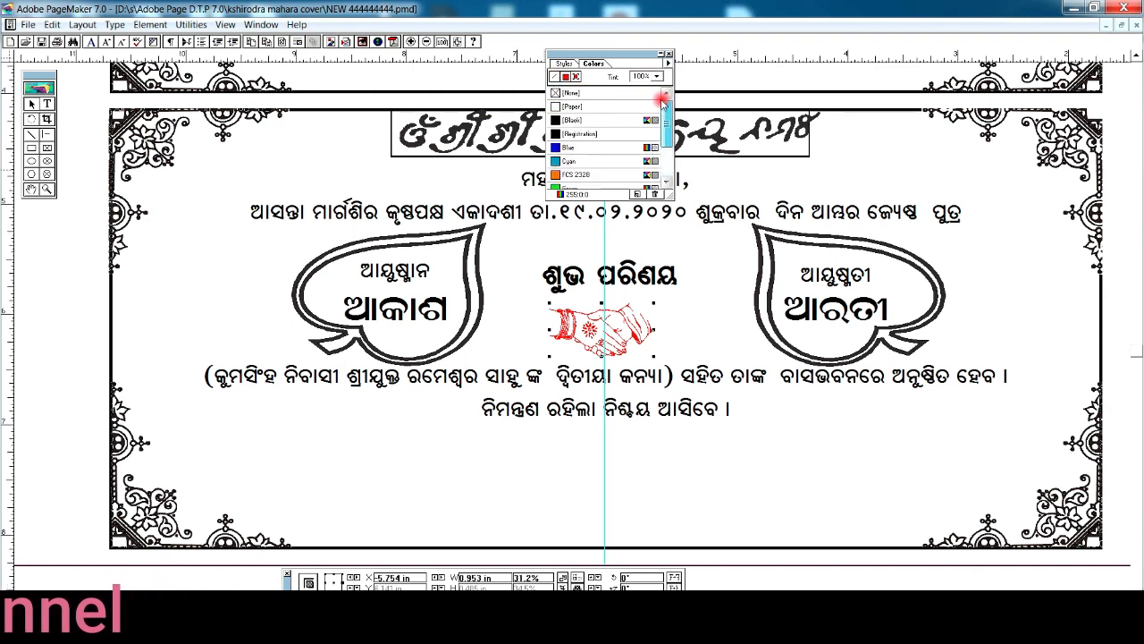
pyautogui.click(668, 53)
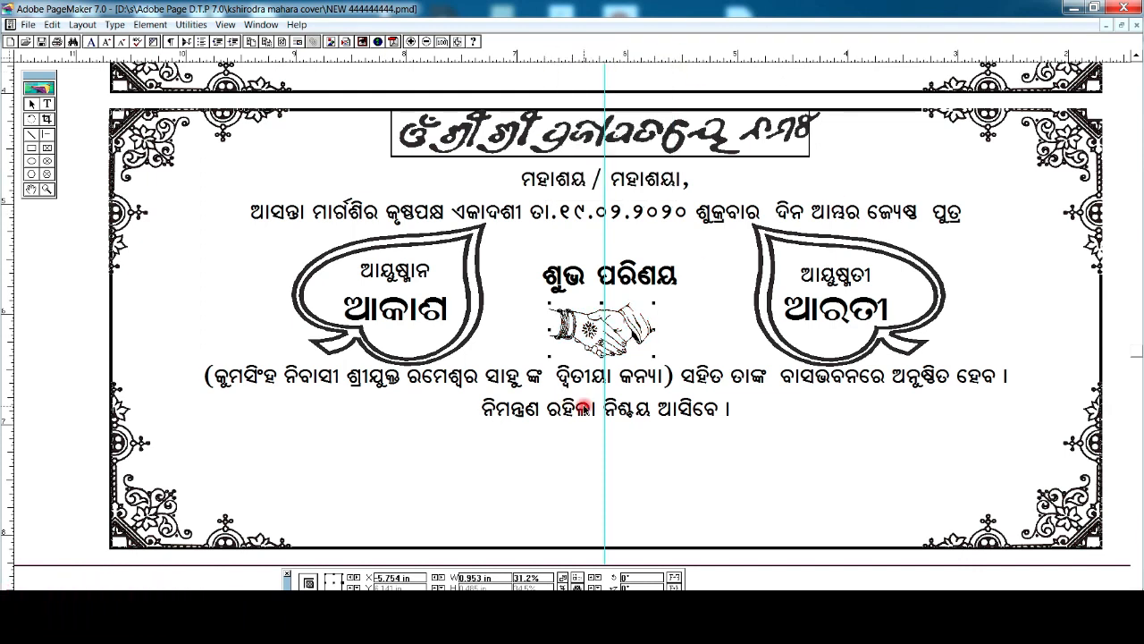
# Paste the hosts' "ବିନୀତ" block at the bottom centre of the lower frame and place a floral divider on each side of it
pyautogui.hotkey('ctrl', 'v')
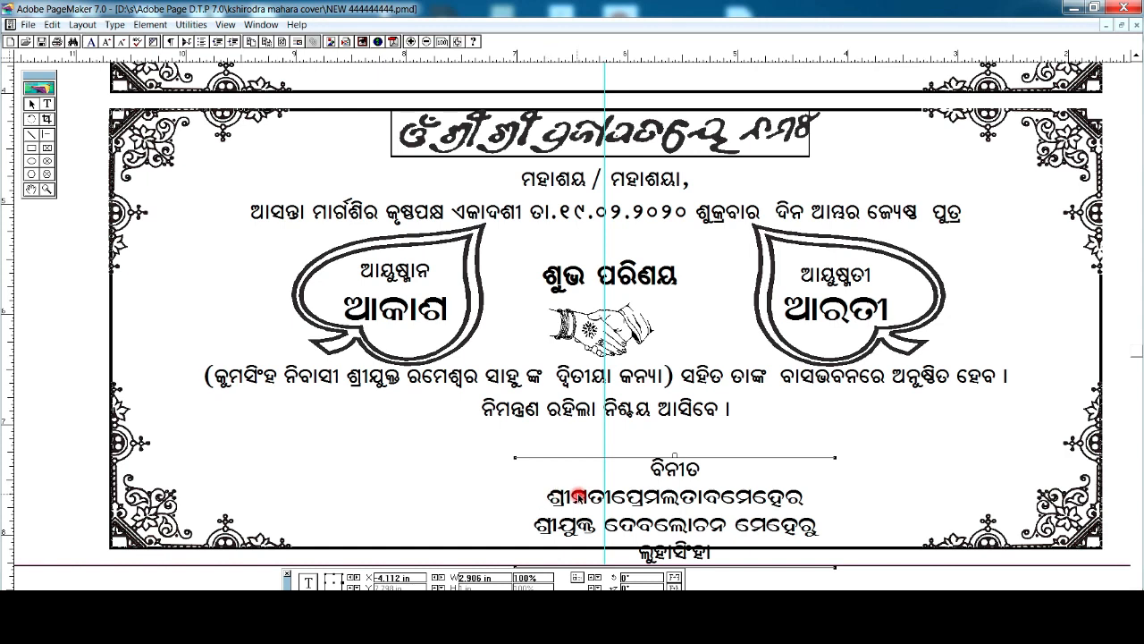
pyautogui.moveTo(523, 471); pyautogui.dragTo(524, 471)
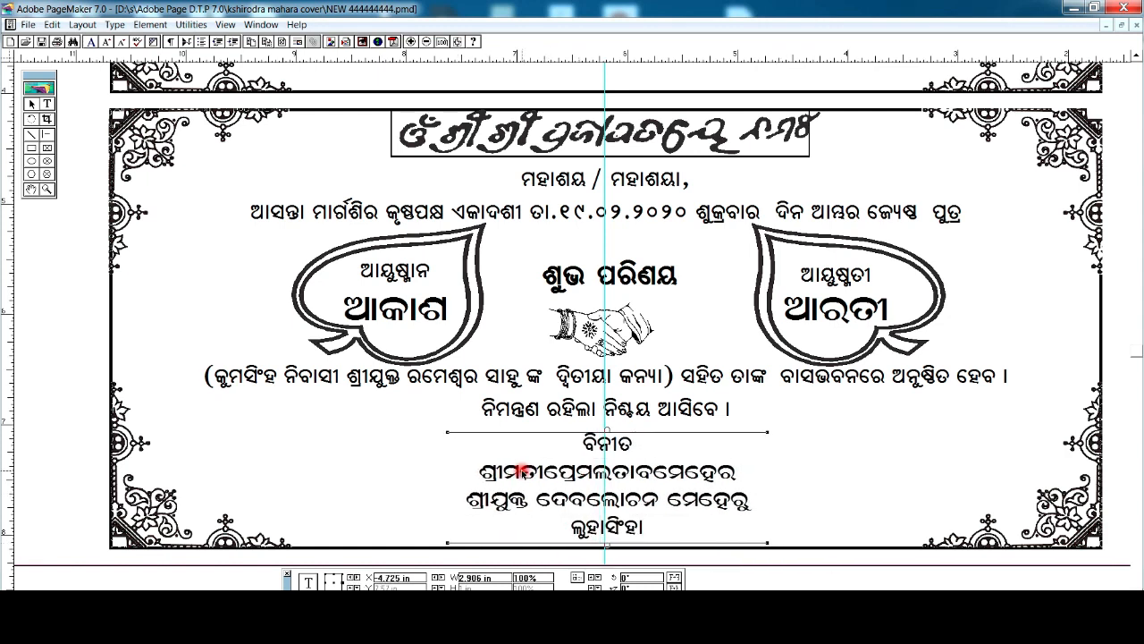
pyautogui.rightClick(286, 463)
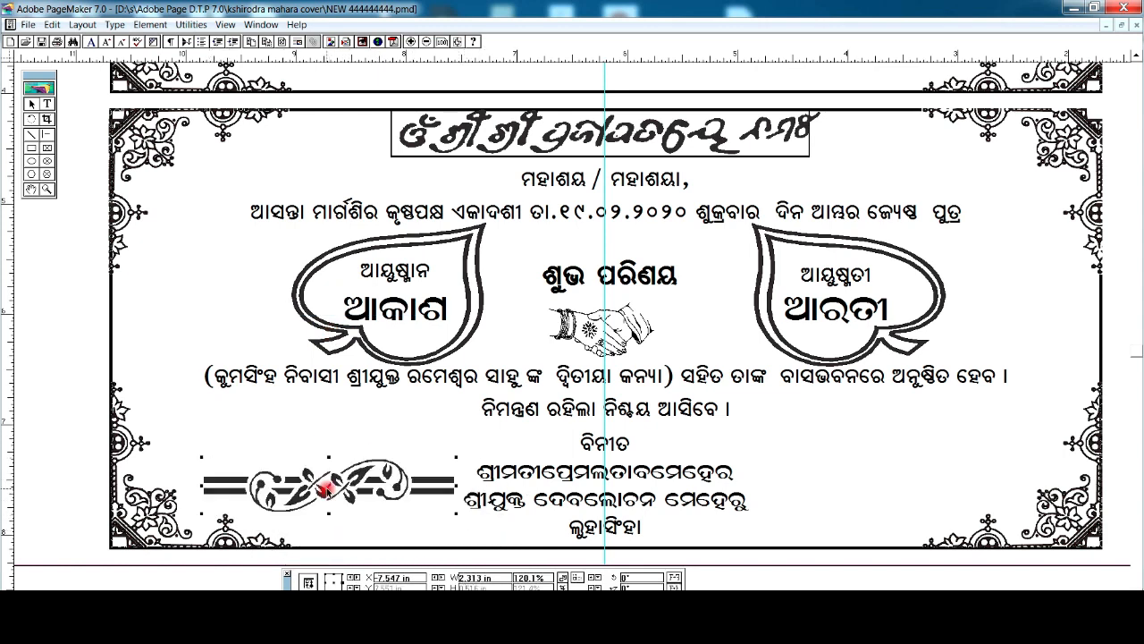
pyautogui.rightClick(327, 488)
pyautogui.rightClick(824, 463)
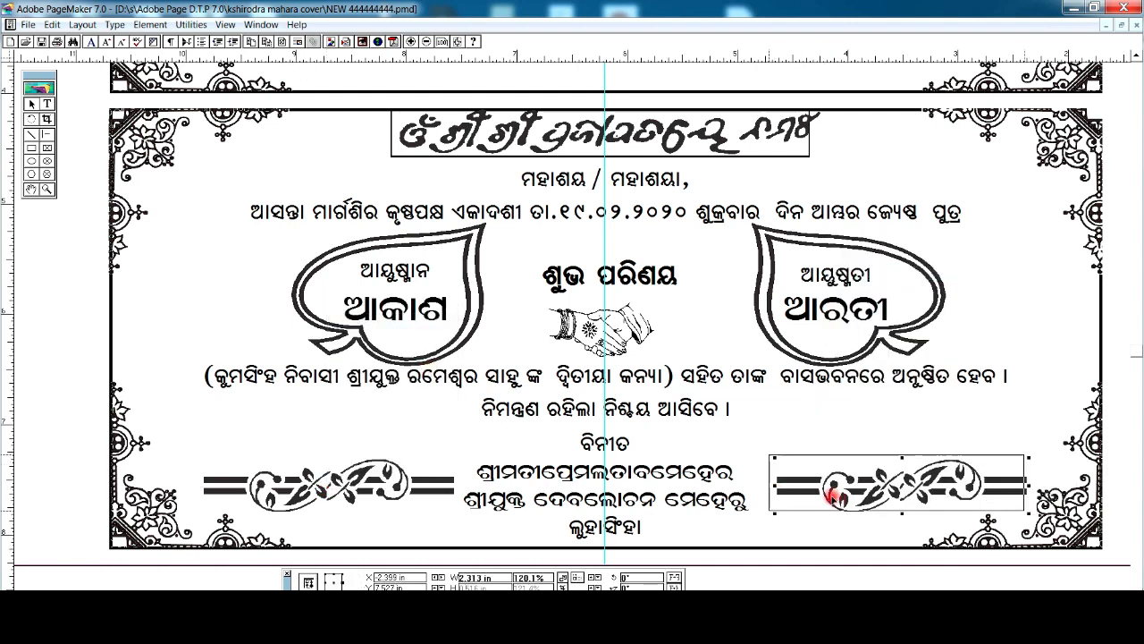
pyautogui.click(873, 114)
pyautogui.click(161, 306)
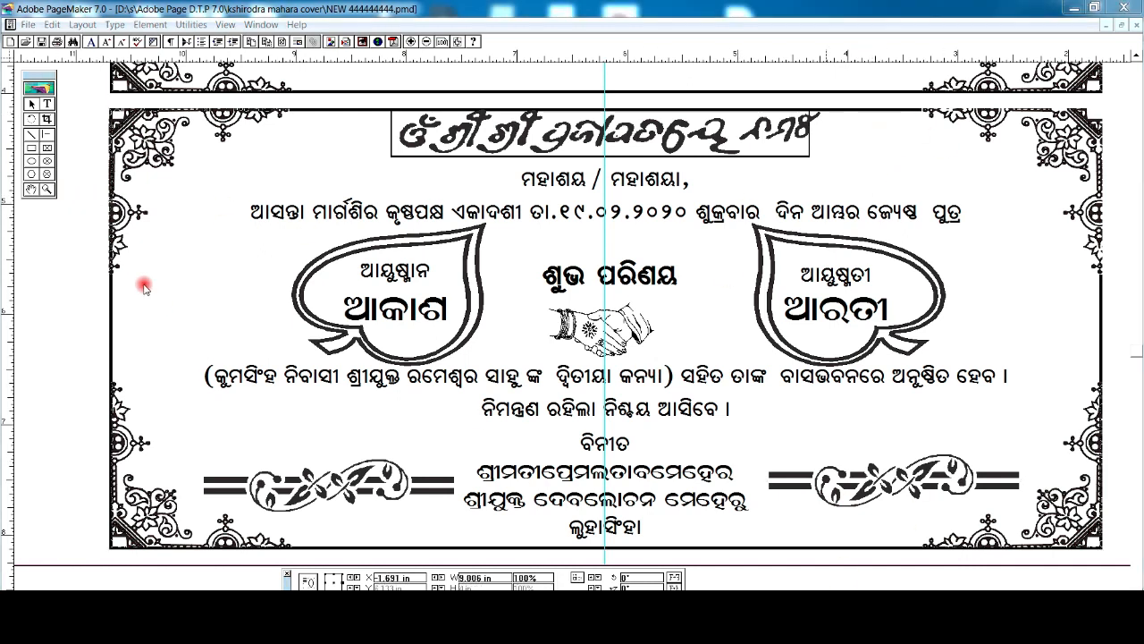
# Draw a 9 x 4 in rectangle in the blank area beside the two frames for the envelope cover
pyautogui.click(30, 191)
pyautogui.moveTo(903, 393); pyautogui.dragTo(367, 411)
pyautogui.click(32, 148)
pyautogui.moveTo(230, 140)
pyautogui.mouseDown()
pyautogui.moveTo(664, 373)
pyautogui.moveTo(861, 414)
pyautogui.mouseUp()
pyautogui.doubleClick(502, 577)
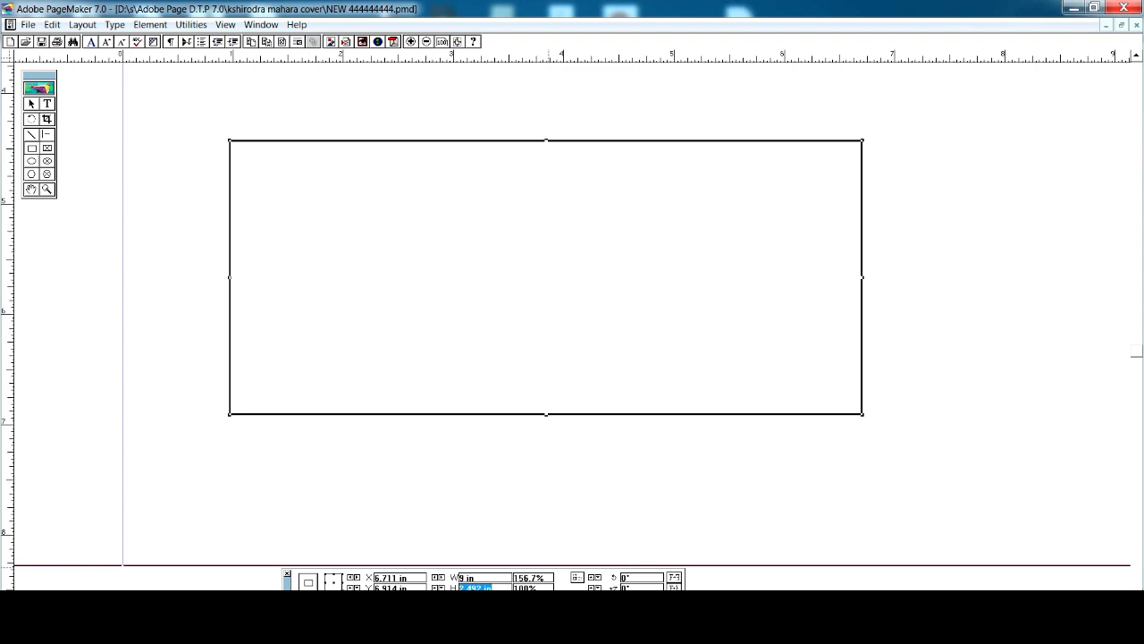
pyautogui.press('Return')
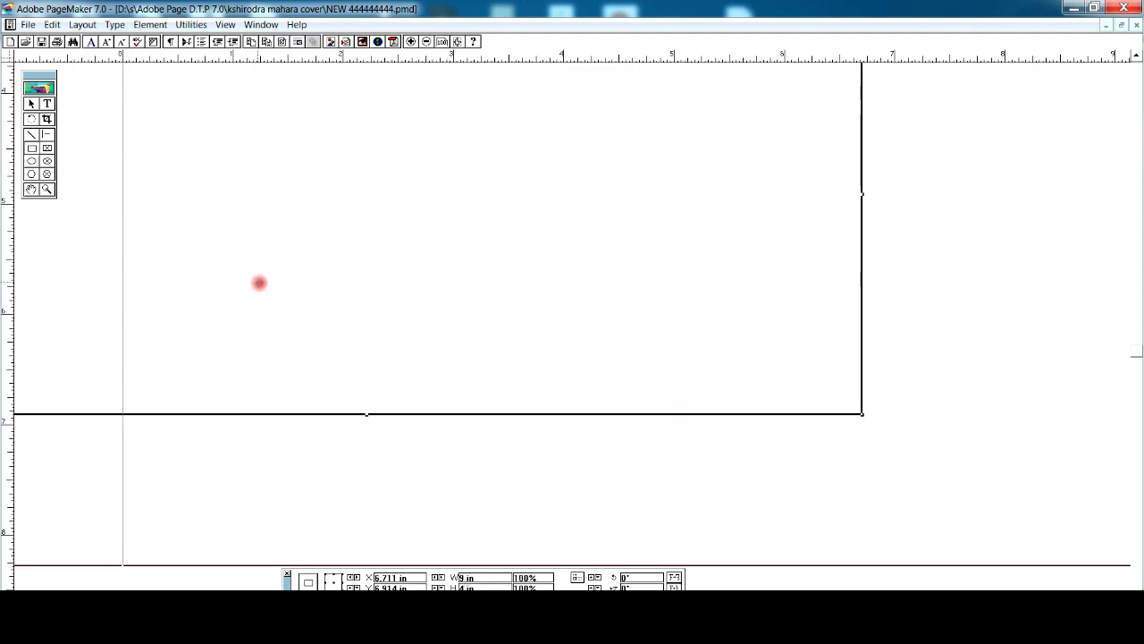
pyautogui.click(31, 103)
pyautogui.moveTo(516, 414); pyautogui.dragTo(749, 532)
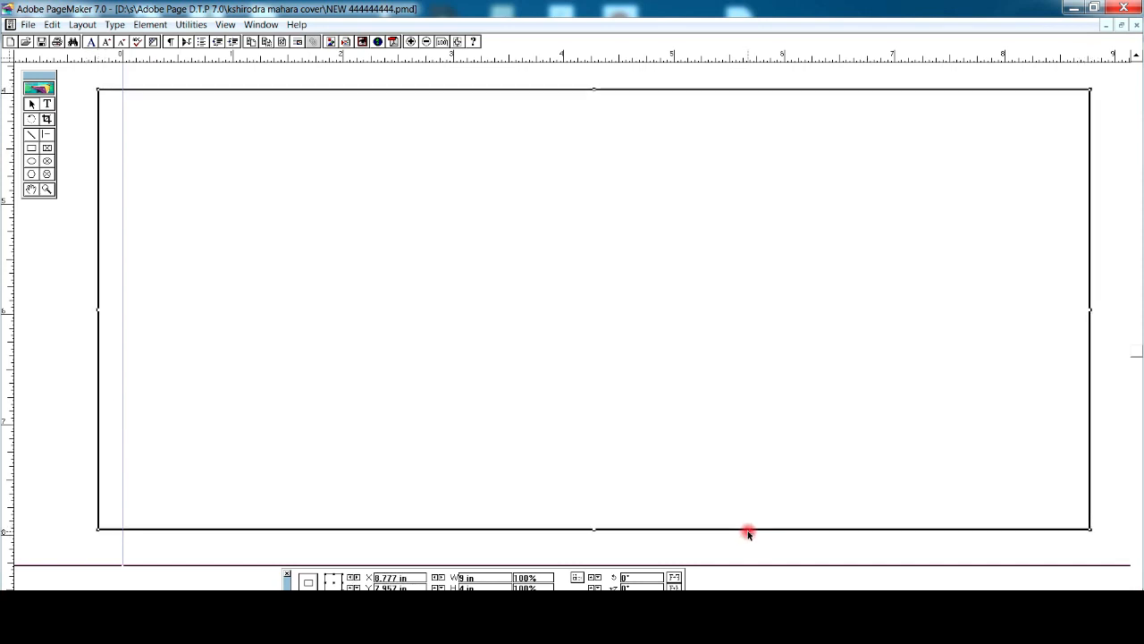
# Draw a small stamp box inside the upper-left corner of the cover rectangle, flush with its edges
pyautogui.click(32, 148)
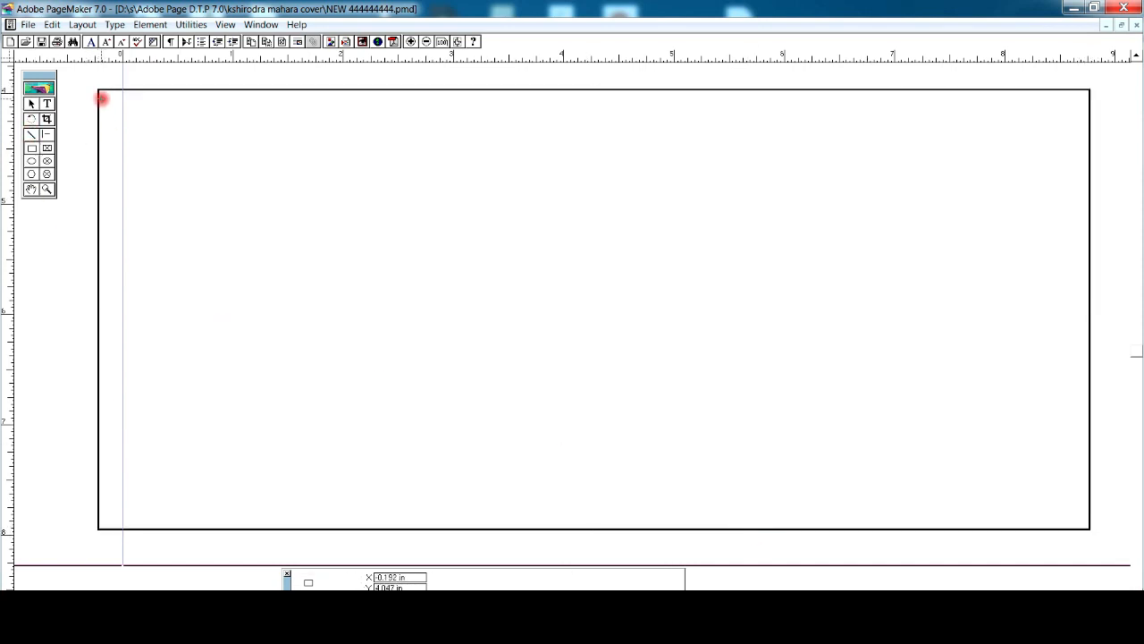
pyautogui.moveTo(98, 92); pyautogui.dragTo(163, 168)
pyautogui.press('Up')
pyautogui.press('Up')
pyautogui.click(980, 217)
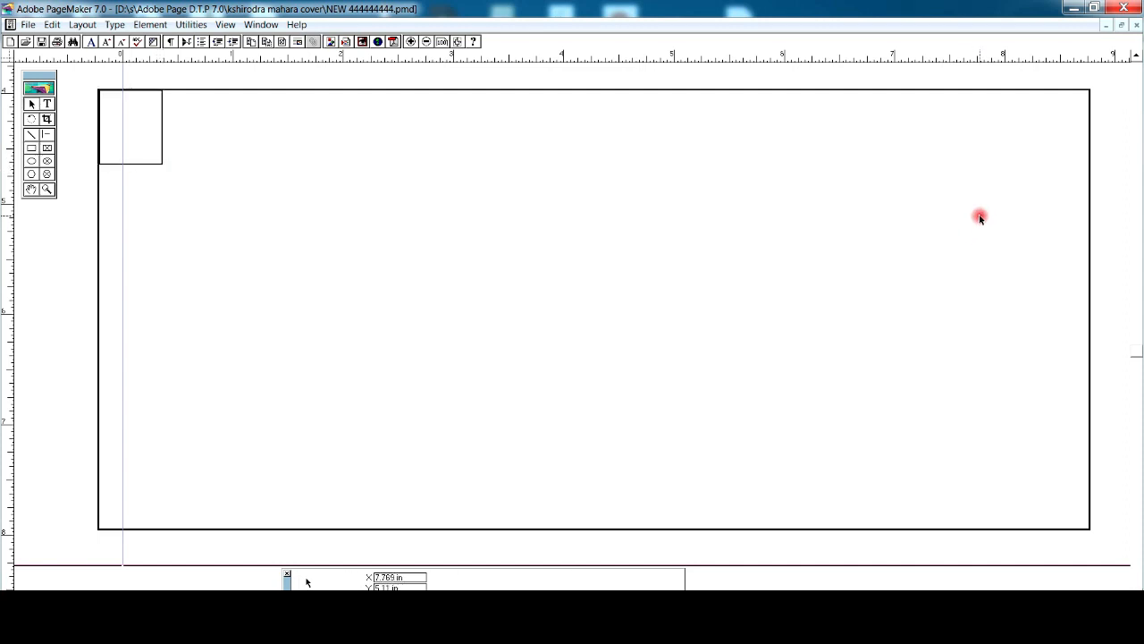
# Paste the vertical flower border along the cover's right edge and draw a full-height 4 pt line beside it
pyautogui.hotkey('ctrl', 'v')
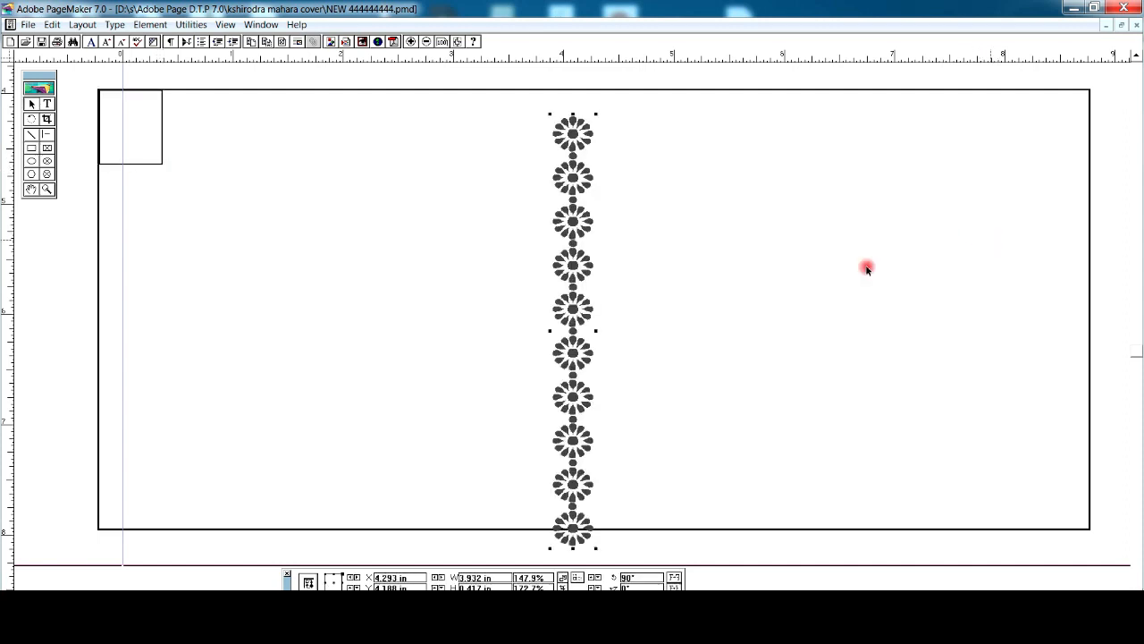
pyautogui.moveTo(586, 359); pyautogui.dragTo(1077, 337)
pyautogui.click(47, 134)
pyautogui.moveTo(1040, 88); pyautogui.dragTo(1042, 528)
pyautogui.click(149, 25)
pyautogui.moveTo(166, 69)
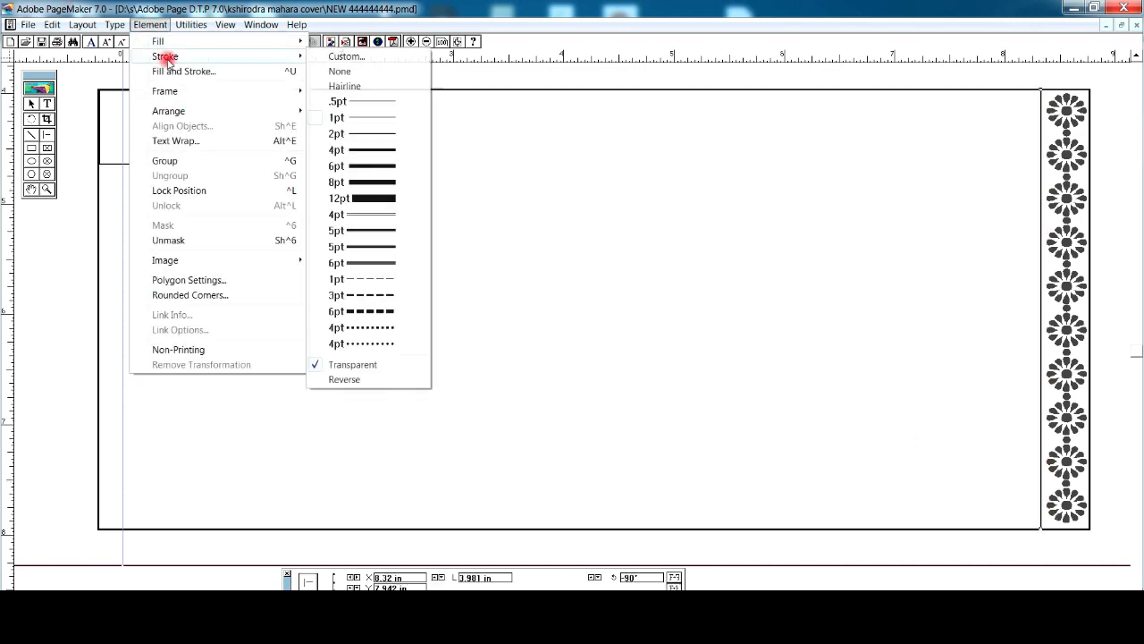
pyautogui.click(384, 150)
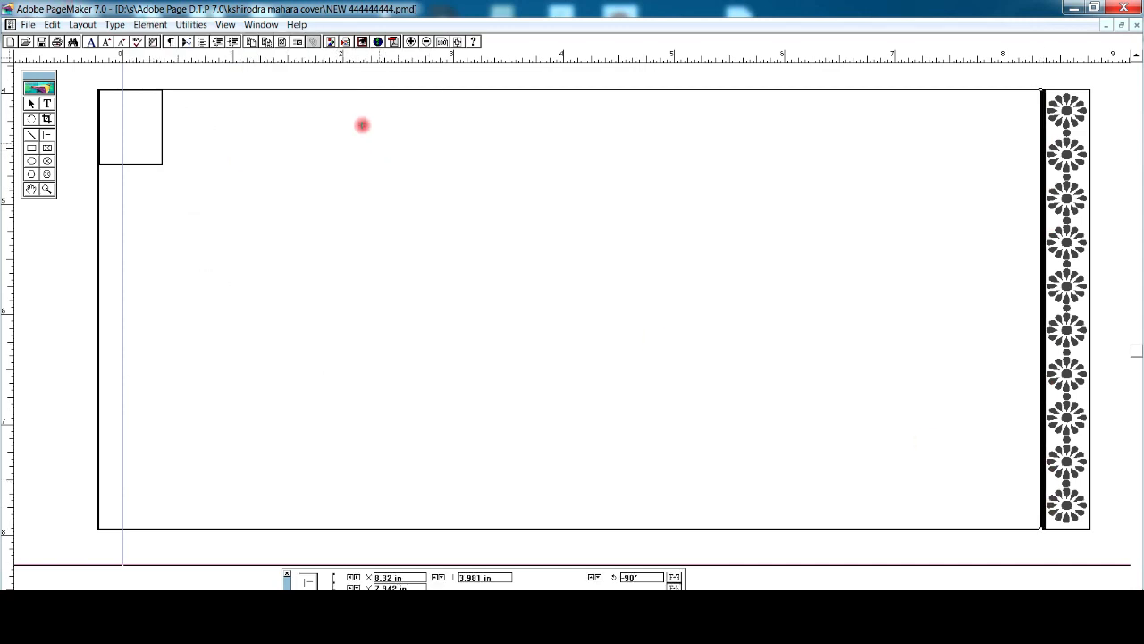
# Draw two more full-height vertical lines to the left of the 4 pt line and give them thinner strokes
pyautogui.moveTo(1027, 90); pyautogui.dragTo(1029, 530)
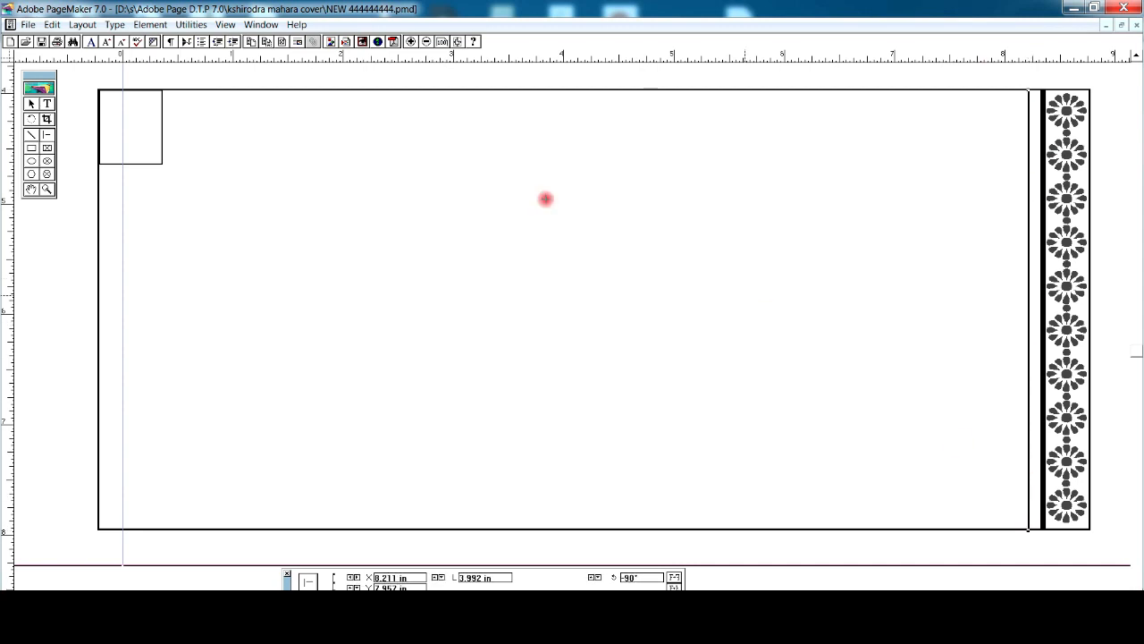
pyautogui.click(150, 24)
pyautogui.moveTo(161, 48)
pyautogui.click(393, 119)
pyautogui.moveTo(1013, 91)
pyautogui.mouseDown()
pyautogui.moveTo(1045, 383)
pyautogui.moveTo(1047, 528)
pyautogui.mouseUp()
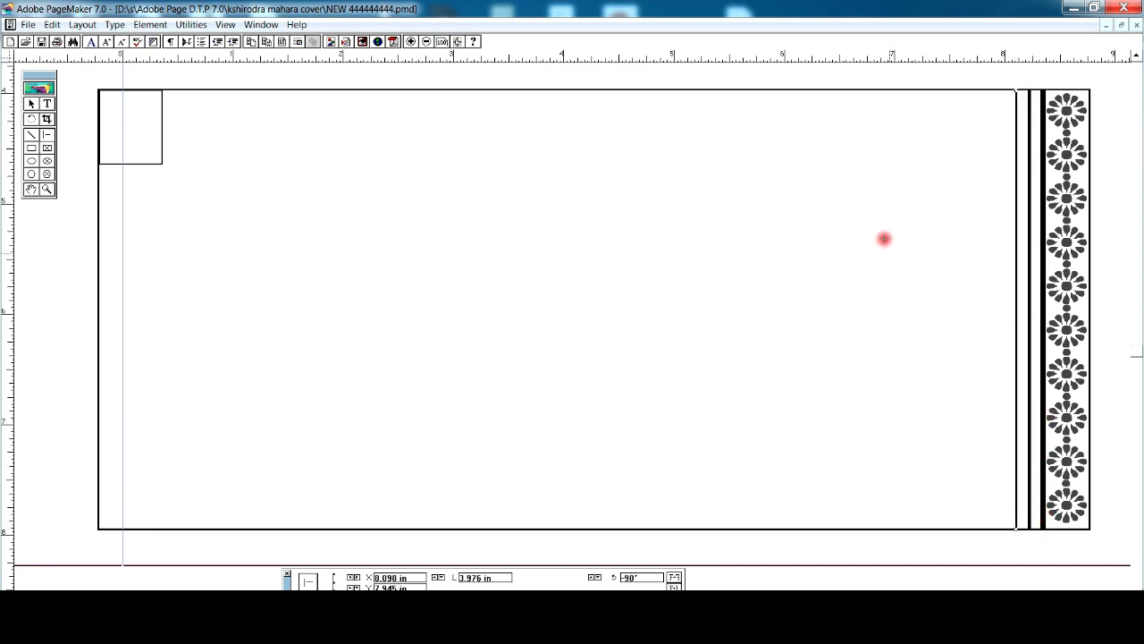
pyautogui.click(337, 106)
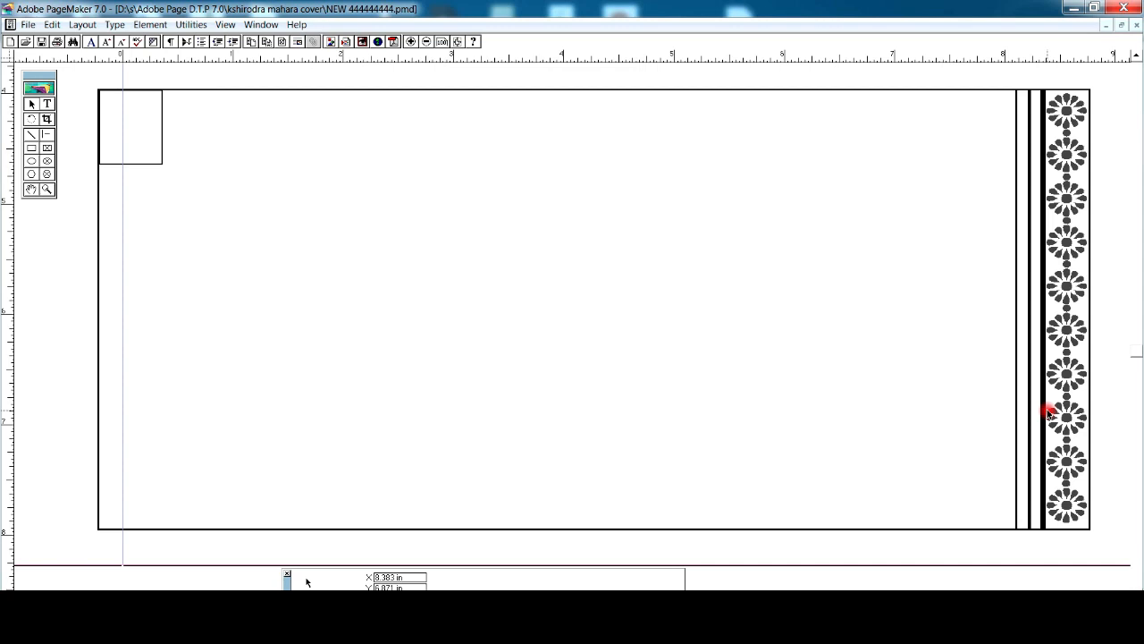
# Paste the arched title "ଶୁଭ ପରିଣୟ" at the cover's upper right and the rose-decorated recipient box with the printer's line at its lower right
pyautogui.hotkey('ctrl', 'v')
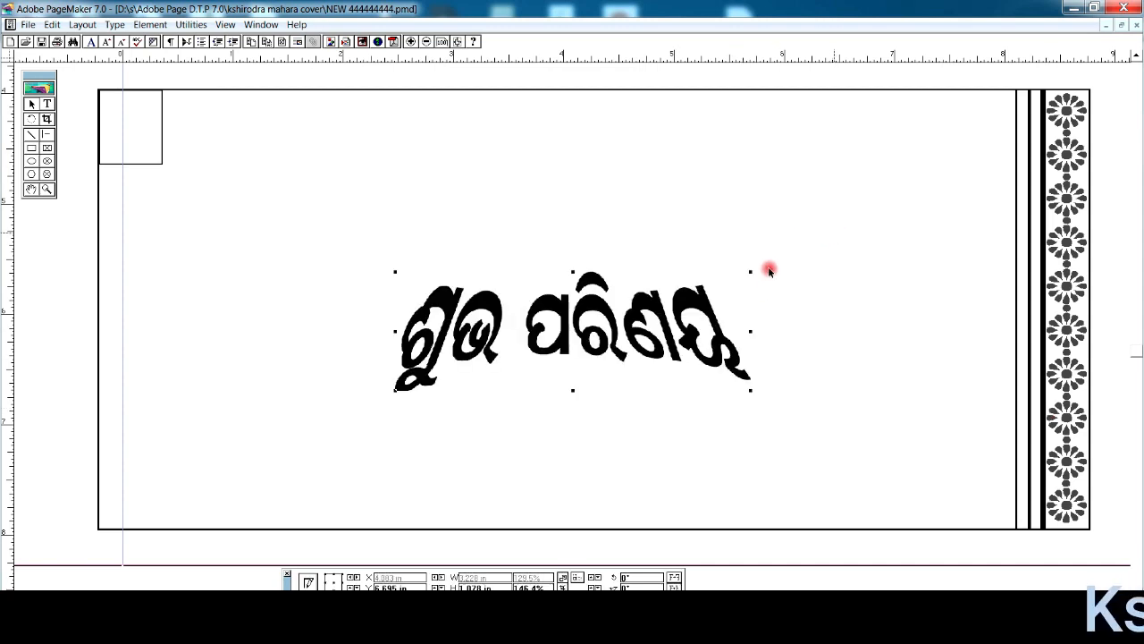
pyautogui.moveTo(689, 299); pyautogui.dragTo(938, 122)
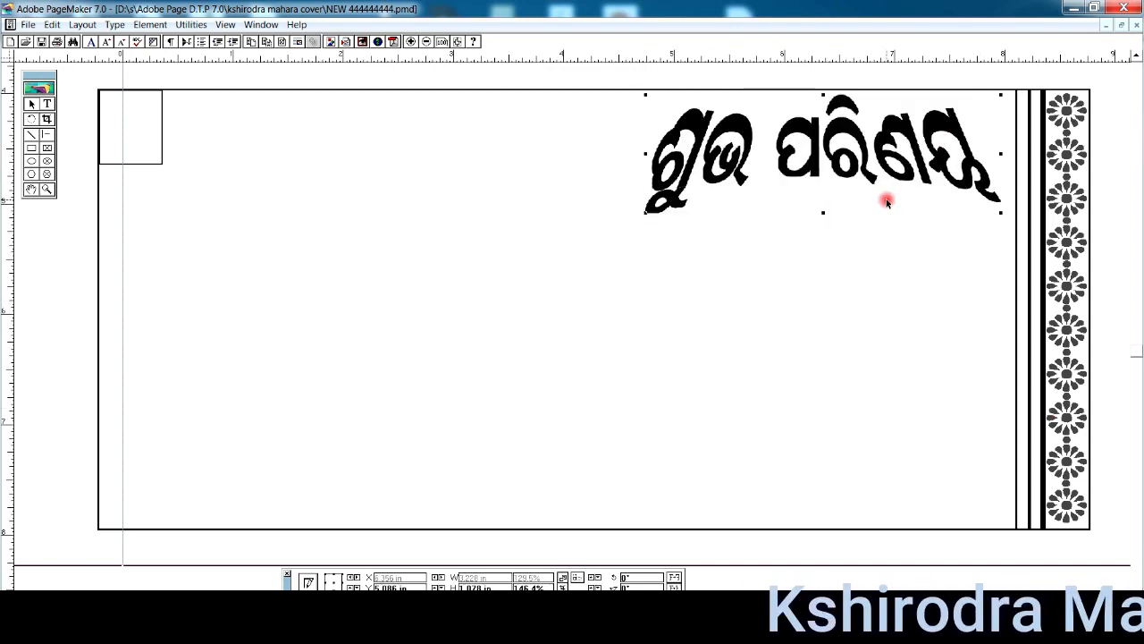
pyautogui.click(759, 388)
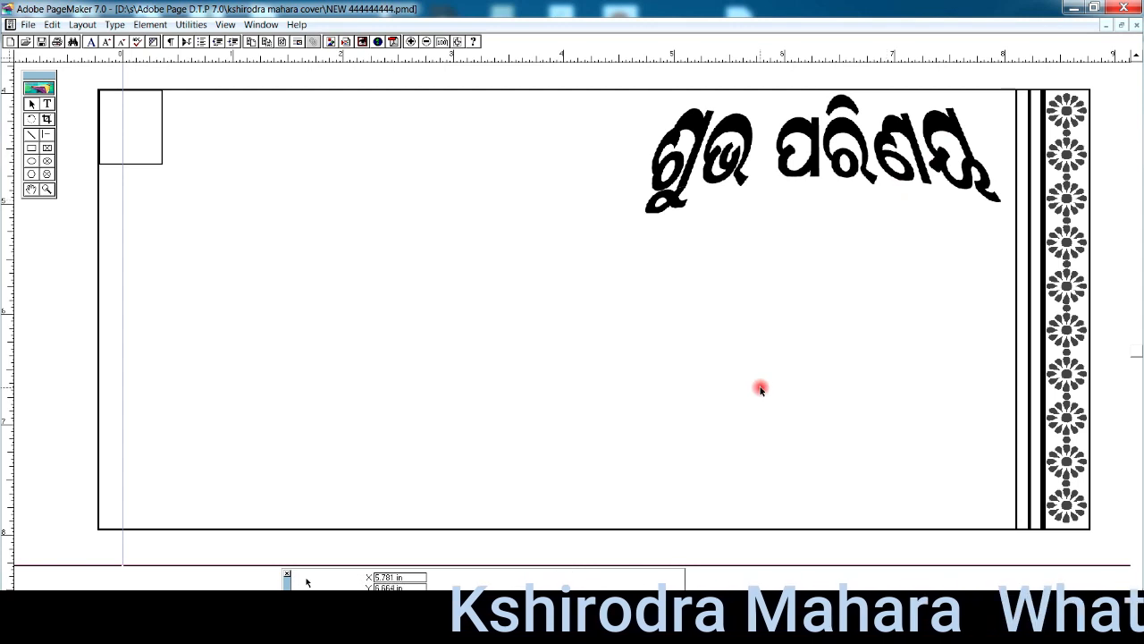
pyautogui.hotkey('ctrl', 'v')
pyautogui.moveTo(711, 397); pyautogui.dragTo(926, 498)
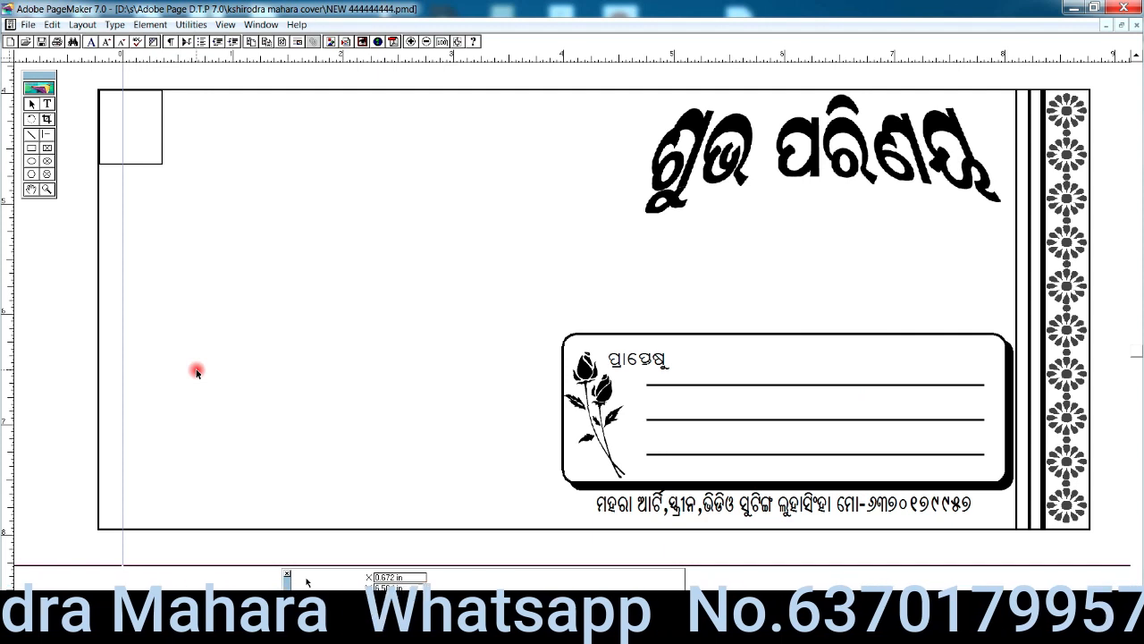
# Paste the sender's name and address block at the cover's lower left and the sacred pot illustration beside it
pyautogui.hotkey('ctrl', 'v')
pyautogui.moveTo(453, 334); pyautogui.dragTo(146, 432)
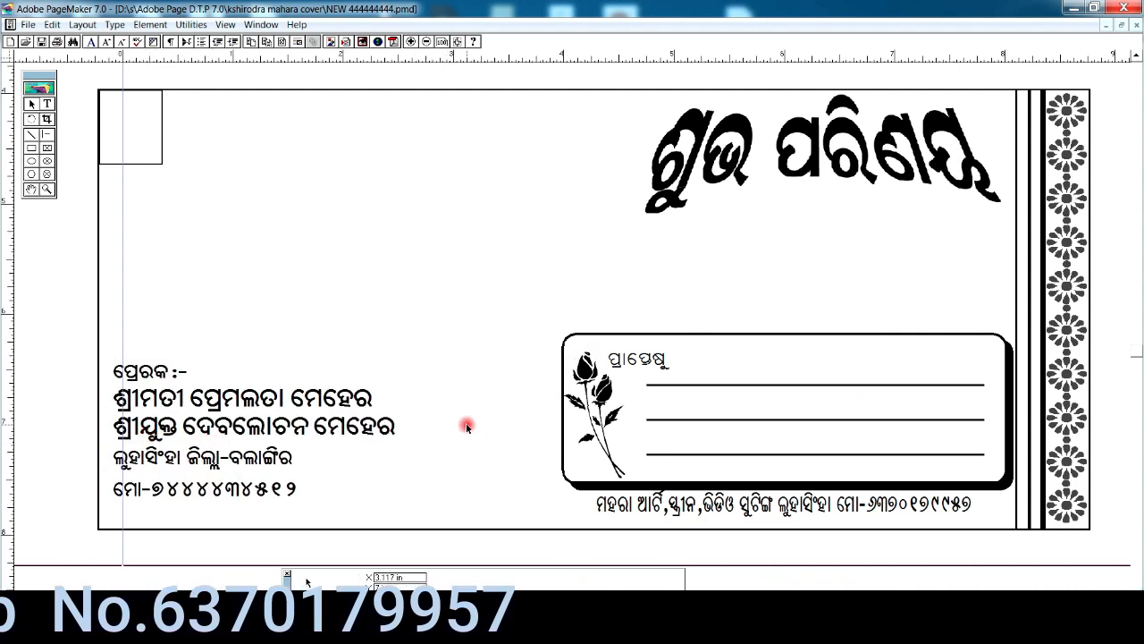
pyautogui.hotkey('ctrl', 'v')
pyautogui.moveTo(529, 362); pyautogui.dragTo(440, 468)
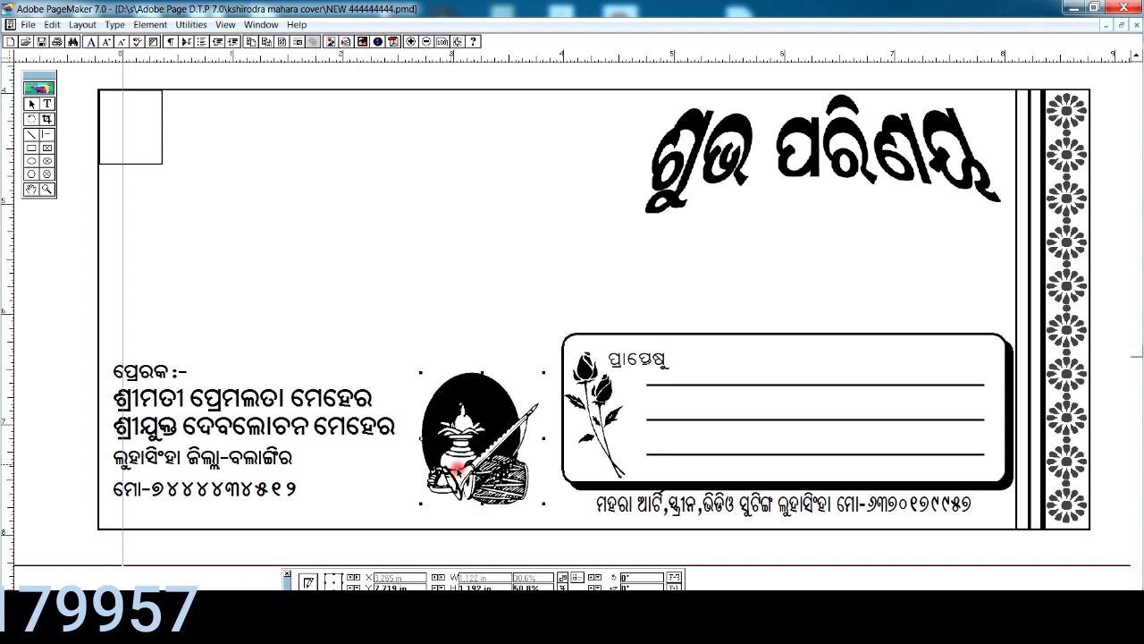
pyautogui.click(403, 339)
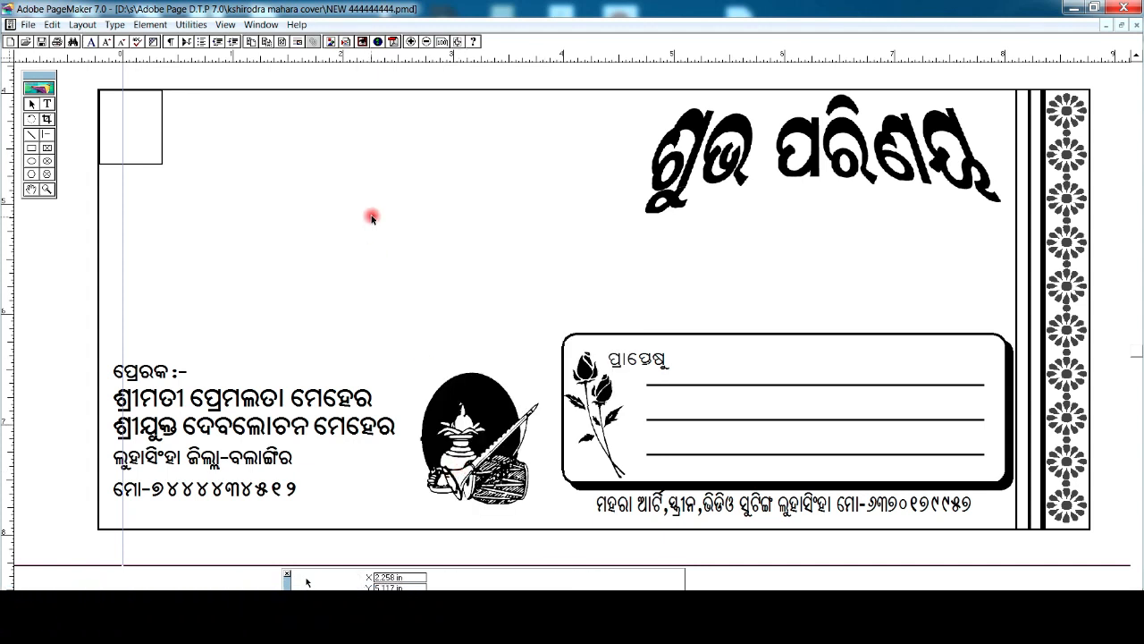
# Paste the couple's names with the "ସାଥୀରେ.." oval between them at the upper left of the cover
pyautogui.hotkey('ctrl', 'v')
pyautogui.moveTo(571, 289); pyautogui.dragTo(296, 139)
pyautogui.moveTo(355, 243); pyautogui.dragTo(338, 230)
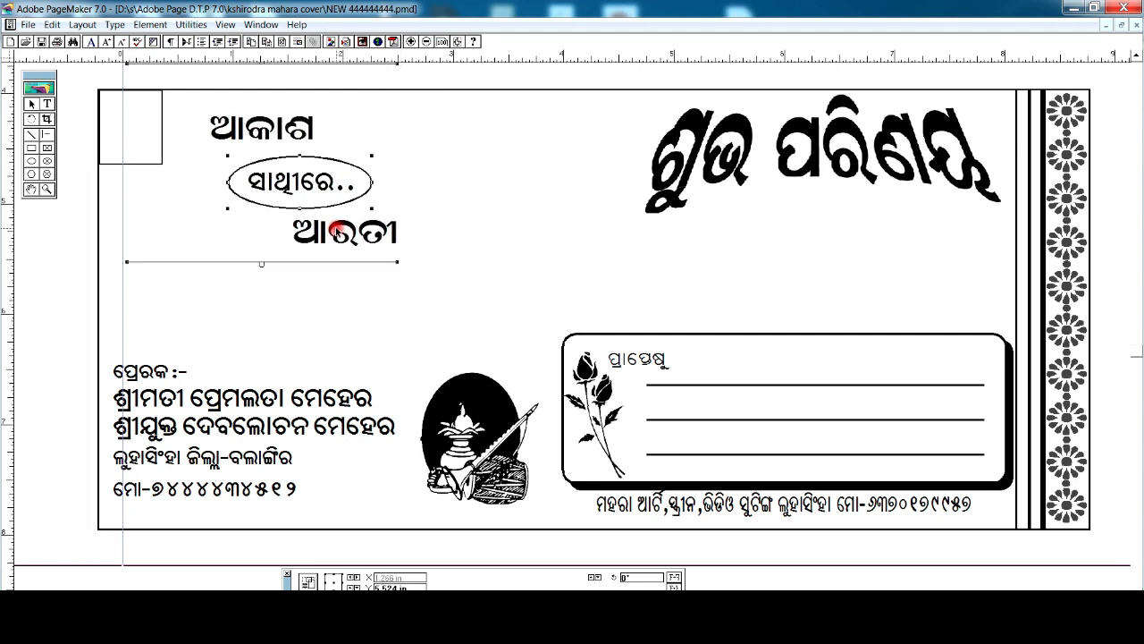
# Add the boxed date "ତା.୧୯.୦୨.୨୦୨୧ ଶୁକ୍ରବାର" below the arched title and a curved flower spray around the couple's names
pyautogui.click(728, 289)
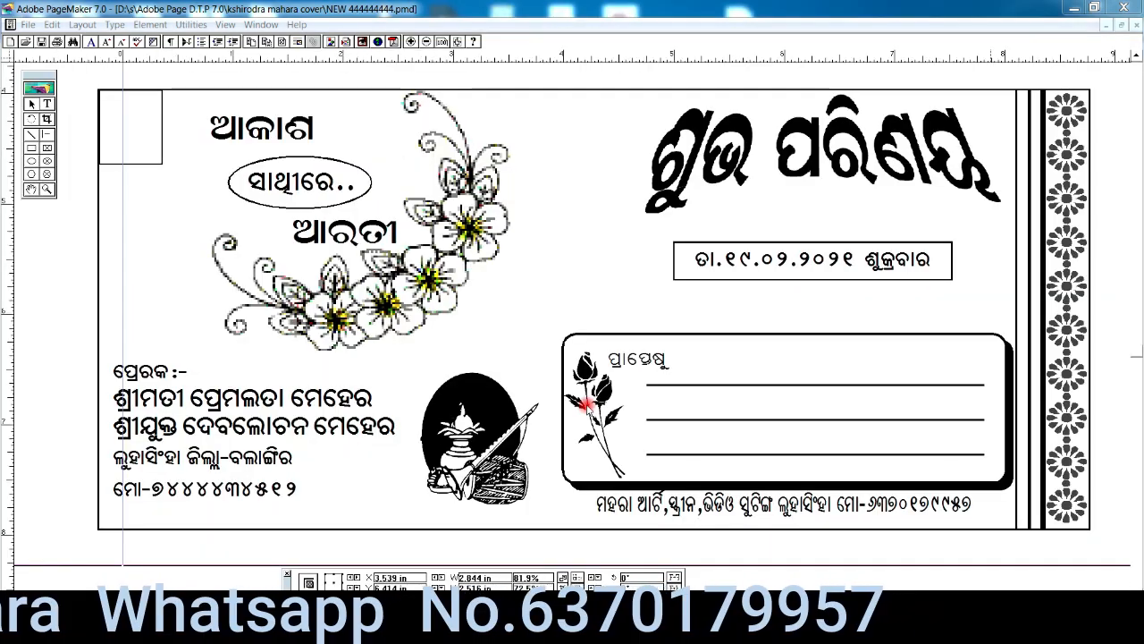
pyautogui.hotkey('ctrl', '-')
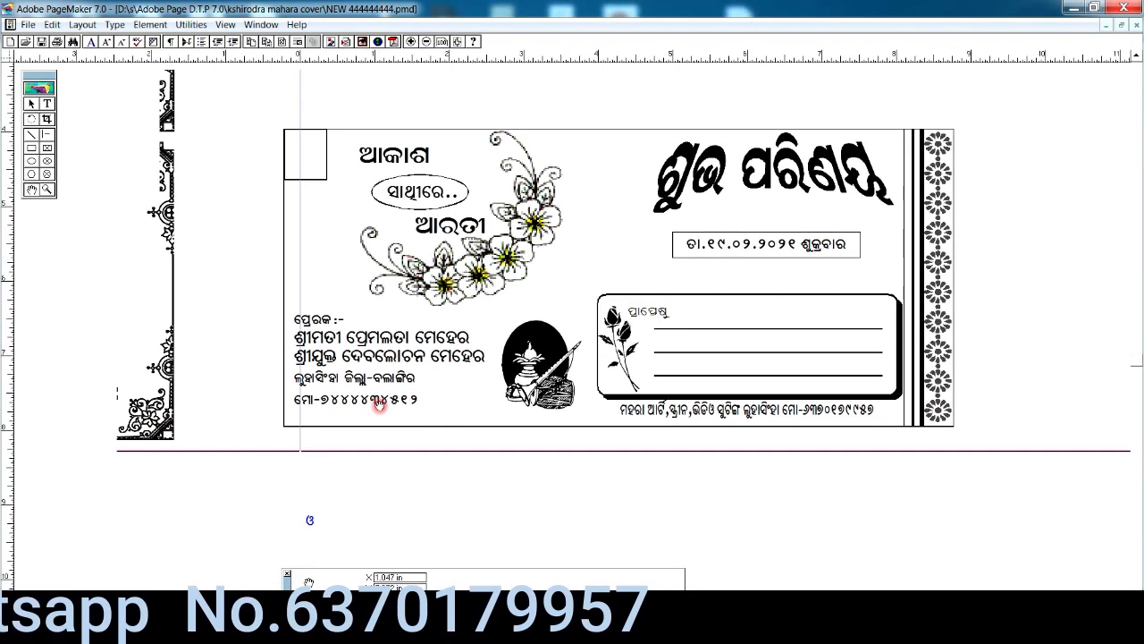